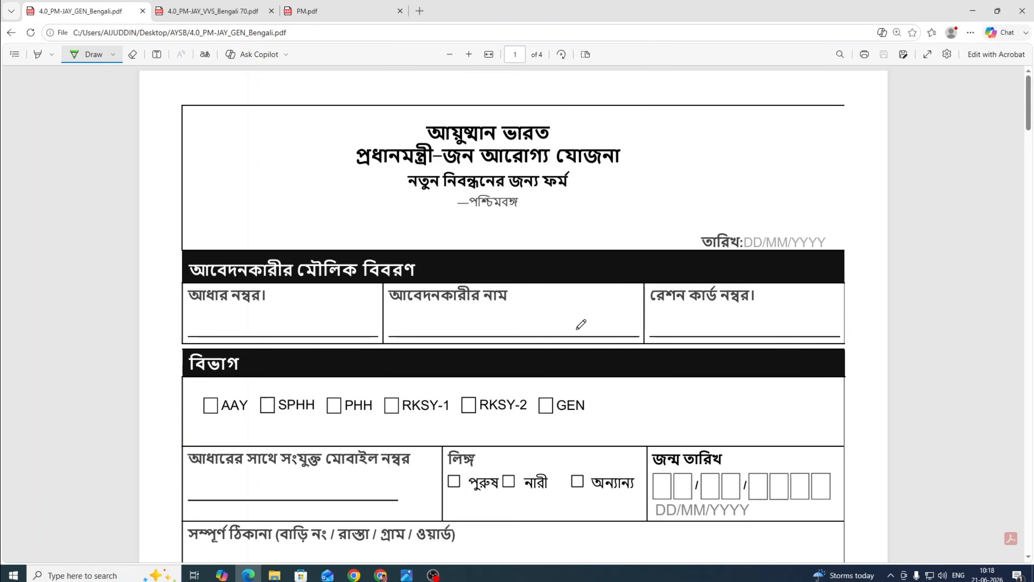
Draw green ticks in the RKSY-1 and RKSY-2 category checkboxes.
drag(394, 413, 393, 385)
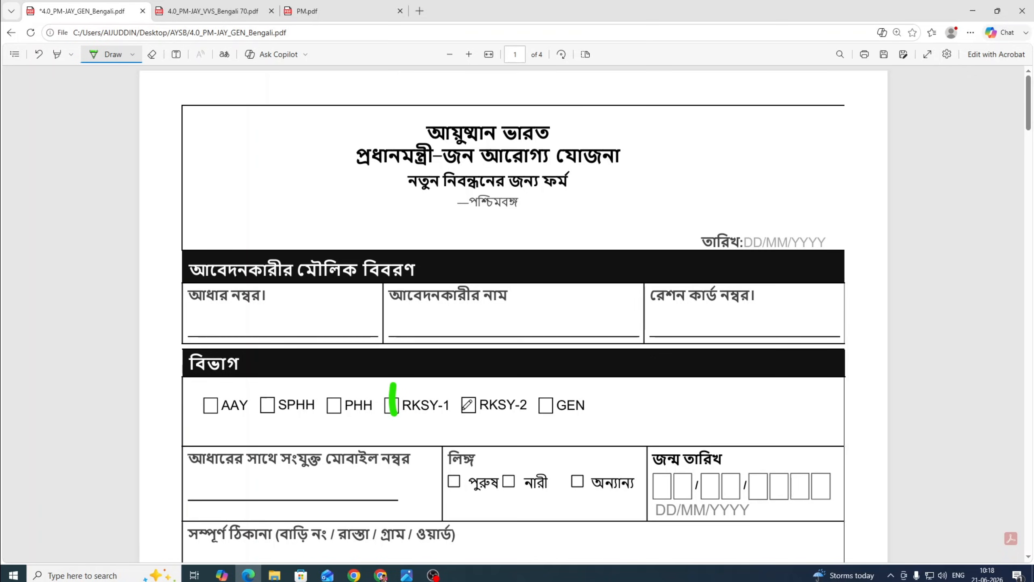
drag(461, 411, 484, 389)
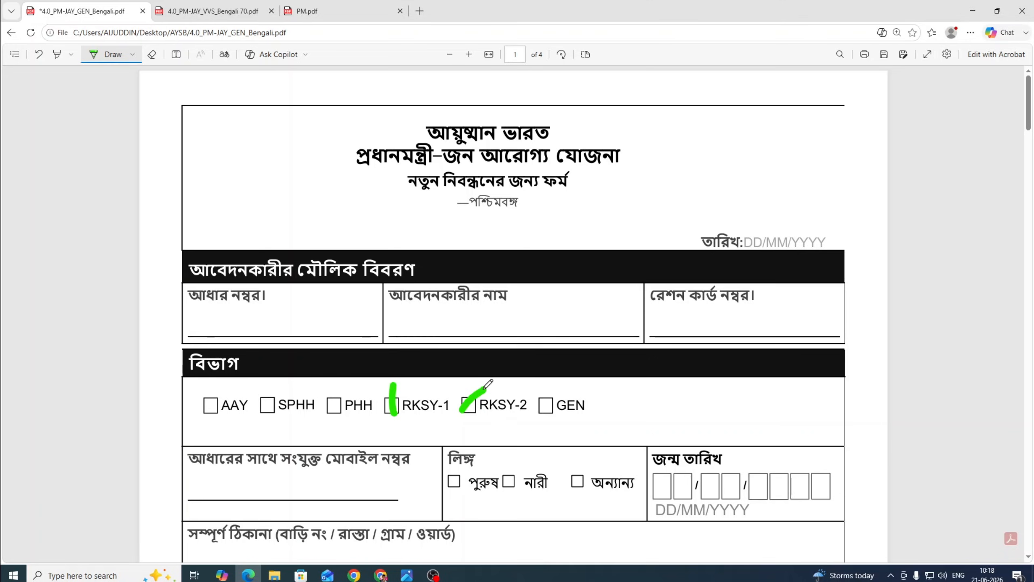
scroll(249, 227, down, 2)
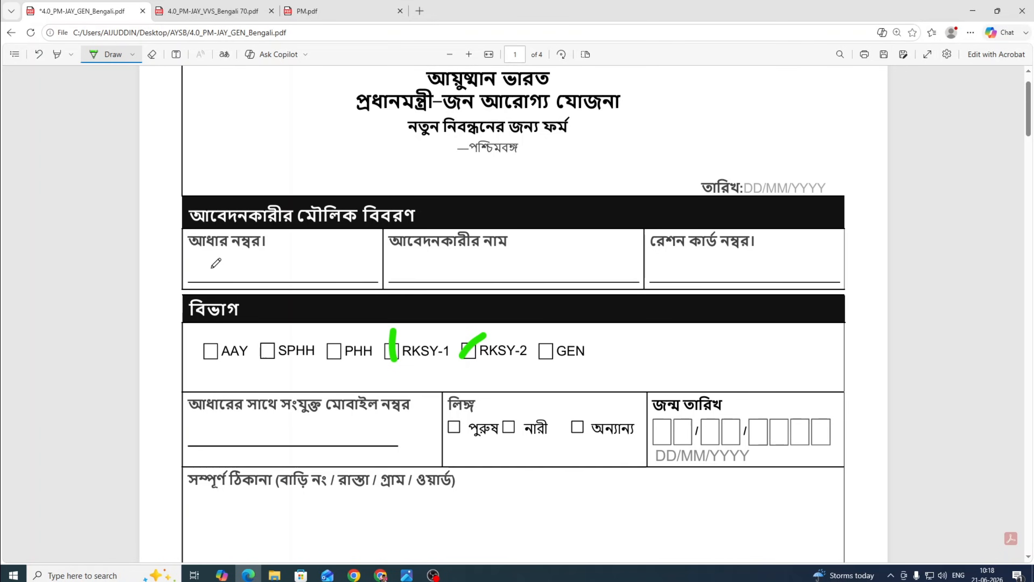
Underline the Aadhaar number, applicant name and ration card fields in green, and strike through the date.
drag(209, 268, 260, 268)
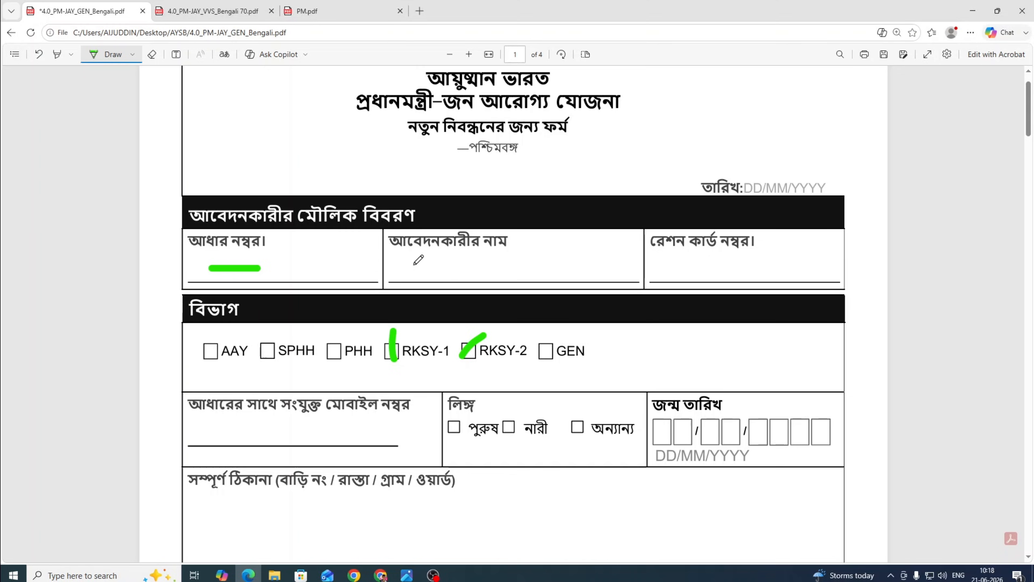
drag(413, 264, 497, 263)
scroll(721, 248, down, 1)
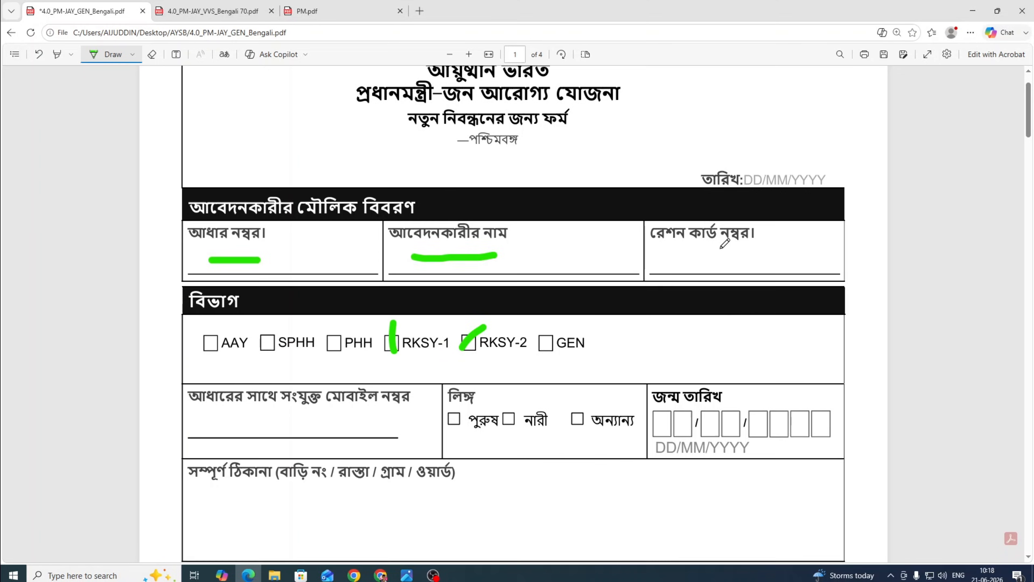
scroll(724, 244, down, 1)
drag(682, 205, 747, 204)
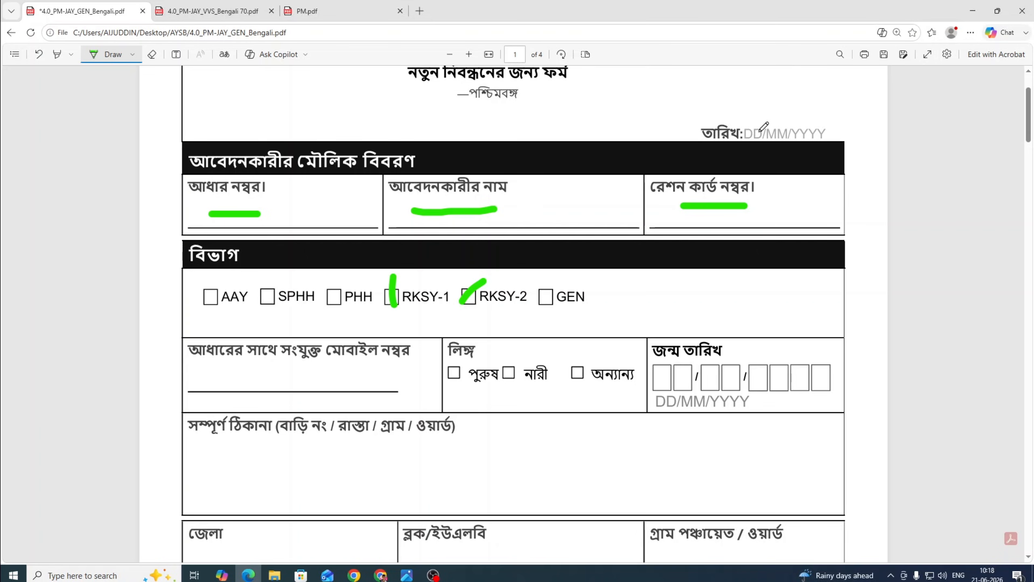
drag(802, 134, 759, 135)
Underline the RKSY-1/RKSY-2 options, the linked mobile number and the gender options in green.
drag(412, 318, 464, 309)
scroll(487, 313, down, 2)
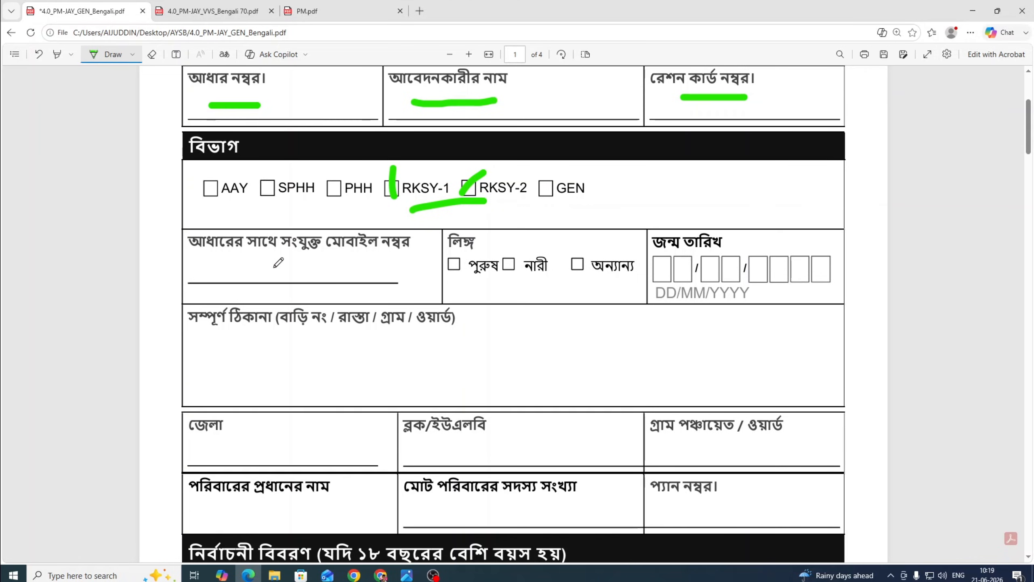
drag(250, 268, 291, 268)
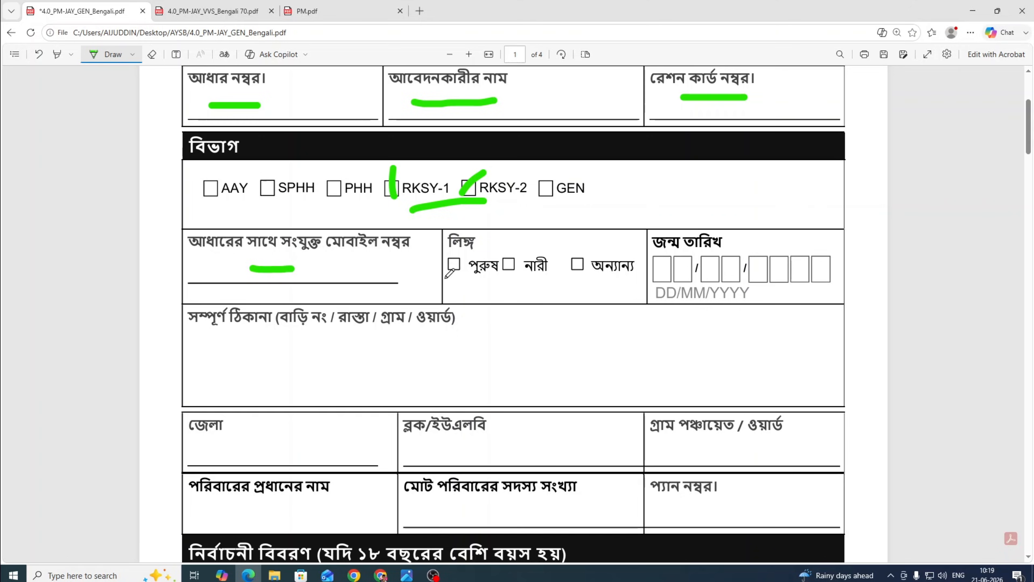
drag(466, 289, 601, 287)
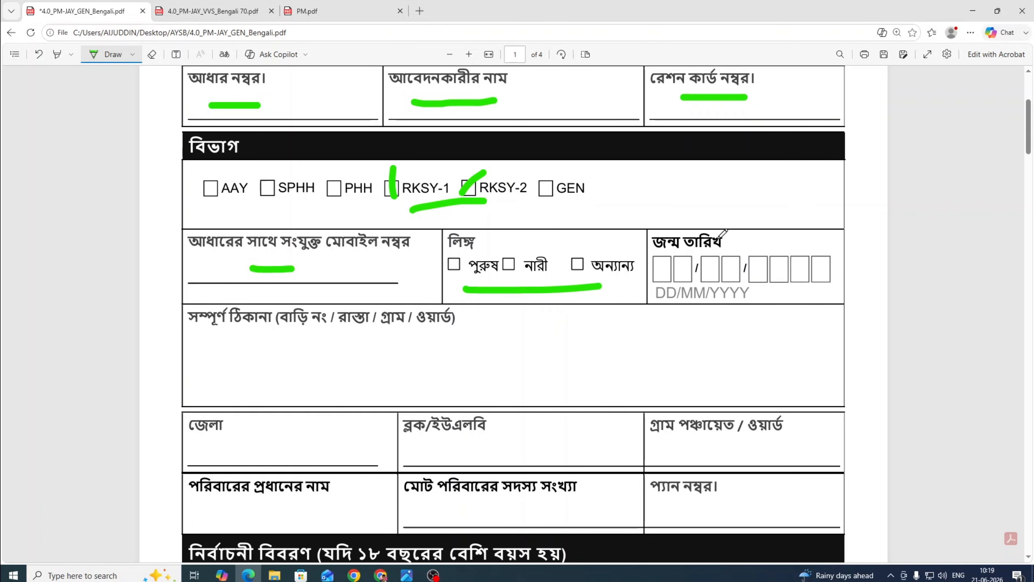
Underline the date of birth, address, district, block, gram panchayat and family-head name fields in green.
drag(722, 282, 778, 278)
scroll(396, 373, down, 1)
scroll(397, 373, down, 2)
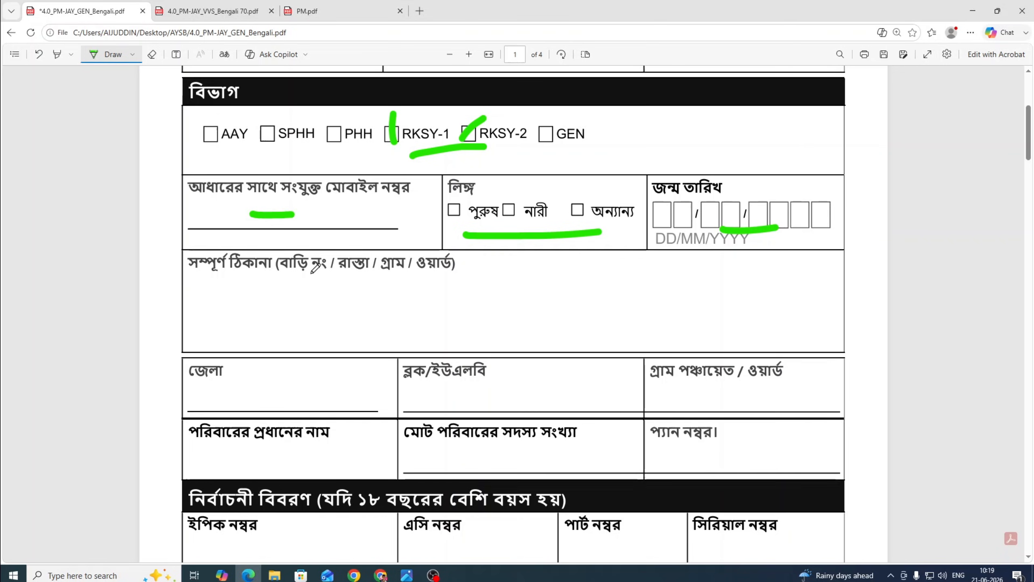
drag(259, 290, 425, 292)
scroll(328, 270, down, 3)
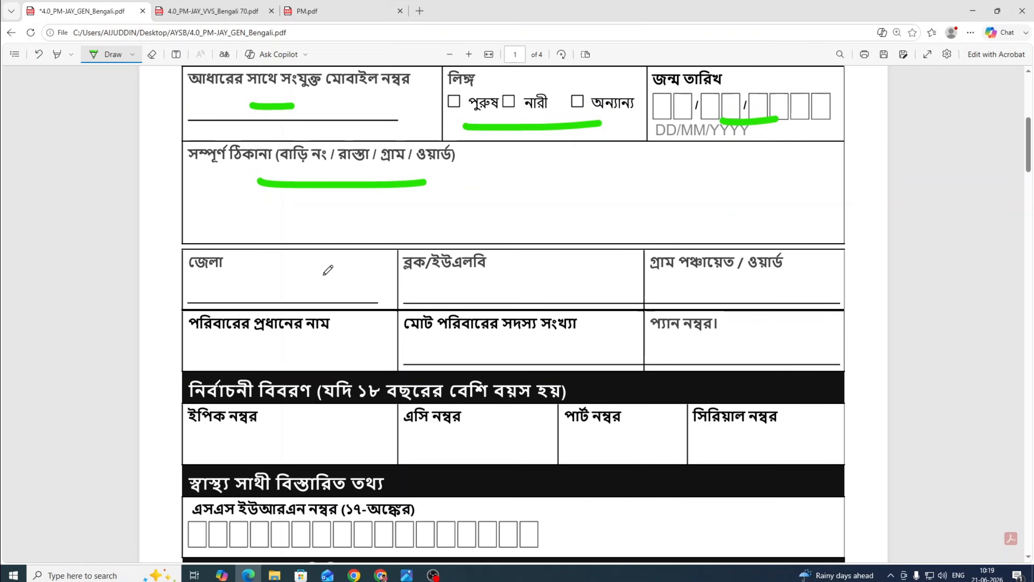
drag(197, 290, 251, 291)
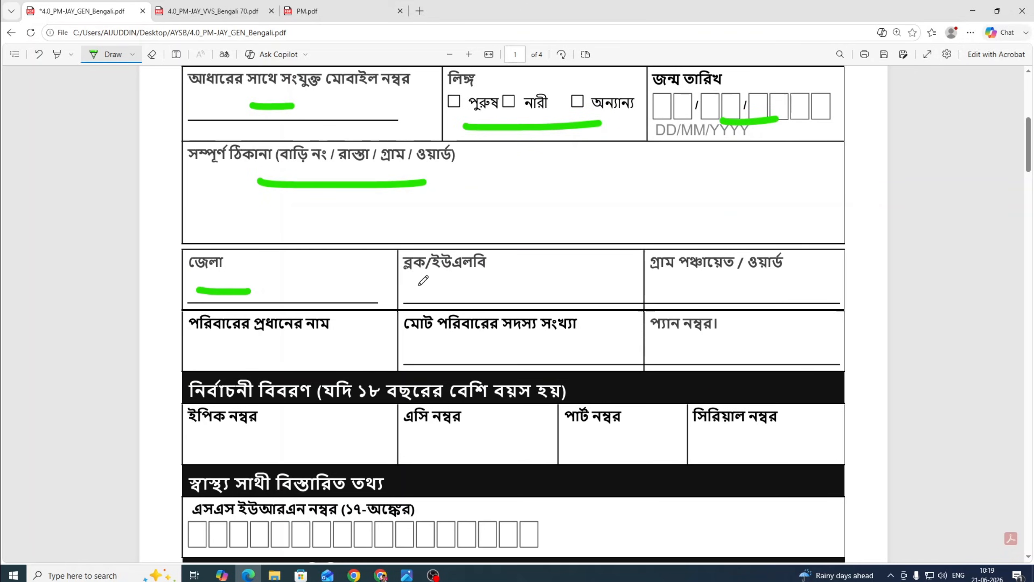
drag(417, 285, 481, 285)
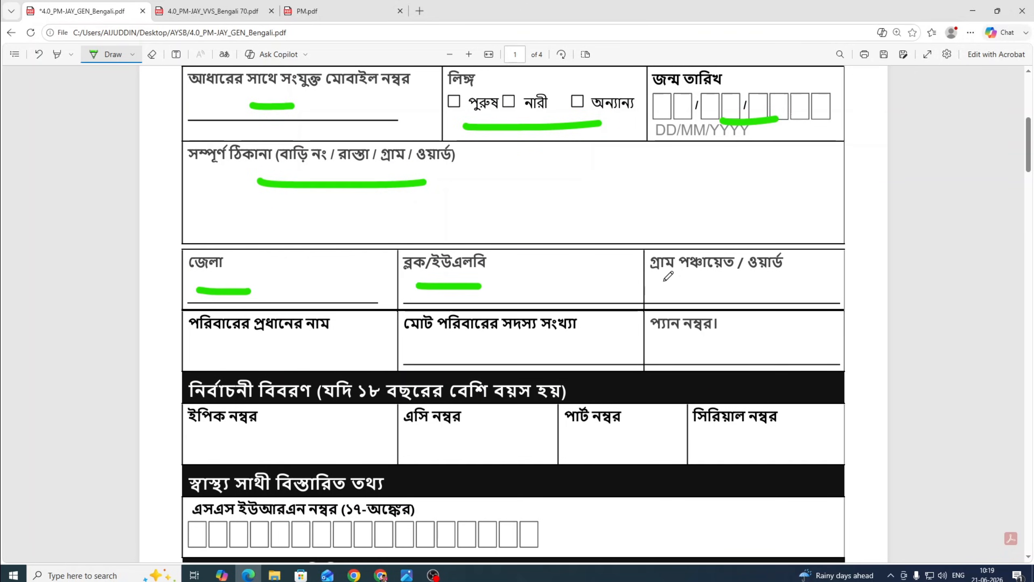
drag(663, 282, 783, 281)
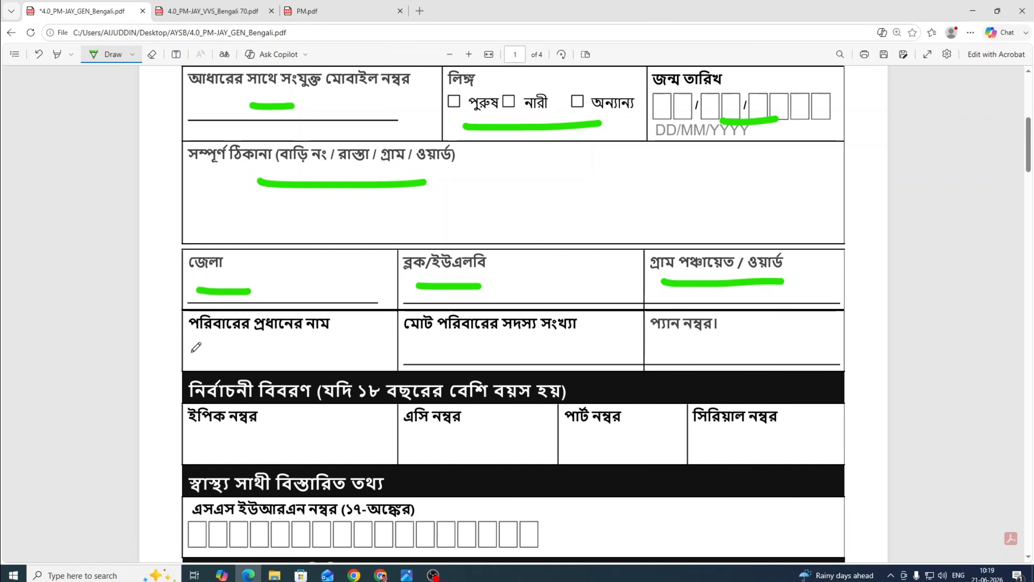
drag(190, 351, 343, 348)
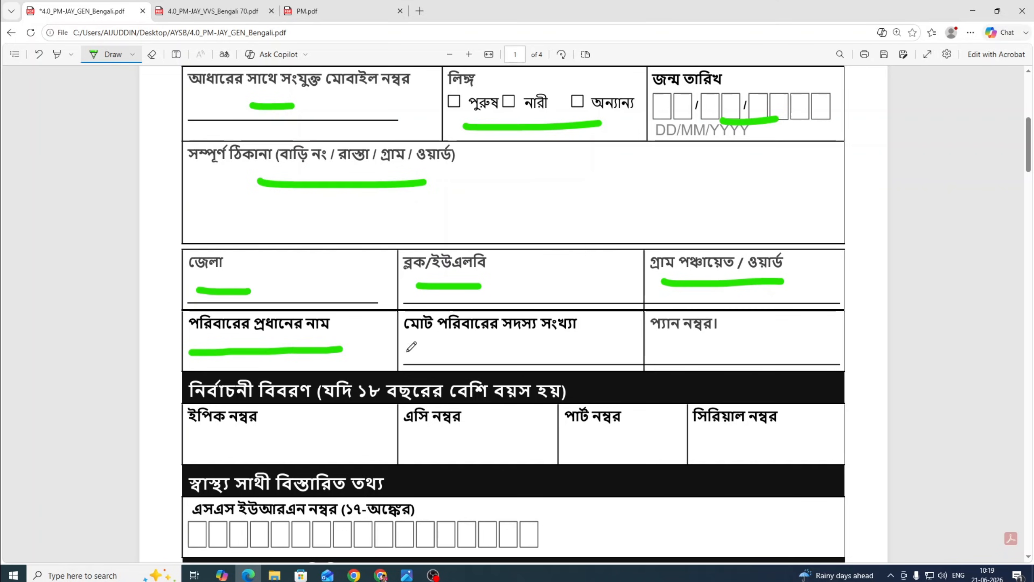
Add green marks over the family-head name and the total household members field.
scroll(411, 338, up, 8)
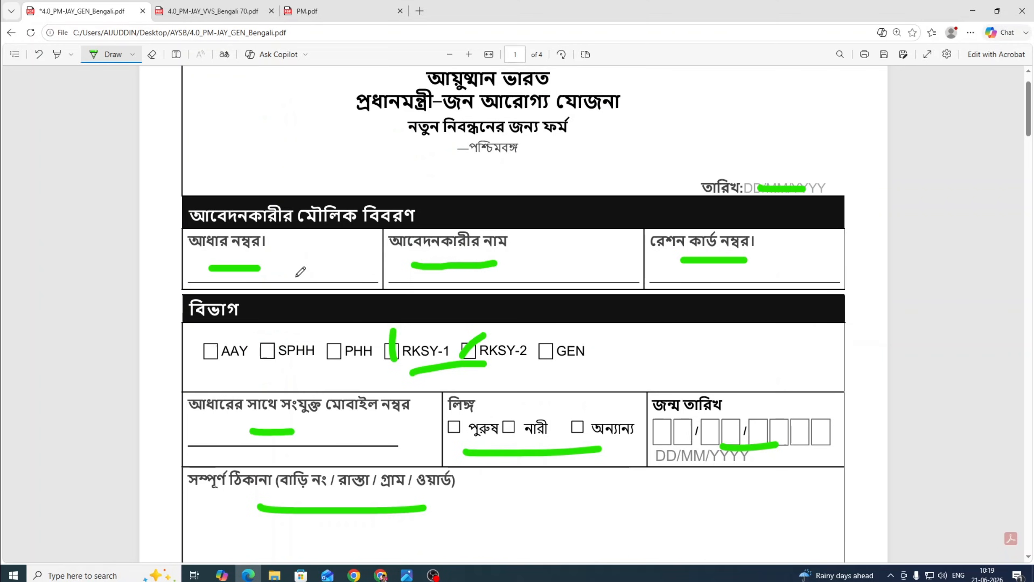
scroll(300, 271, down, 8)
scroll(312, 396, up, 3)
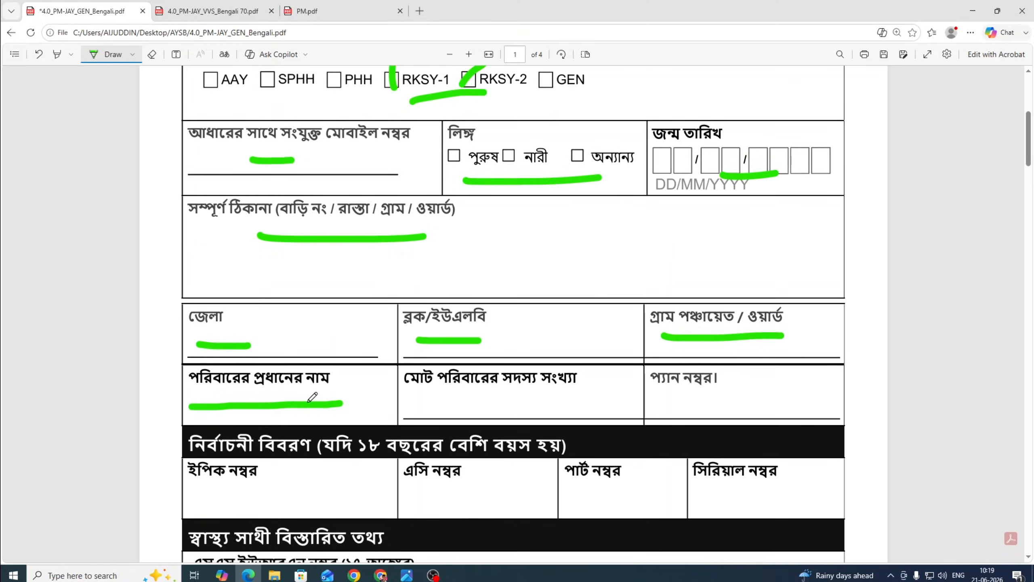
scroll(312, 396, up, 1)
scroll(312, 397, down, 2)
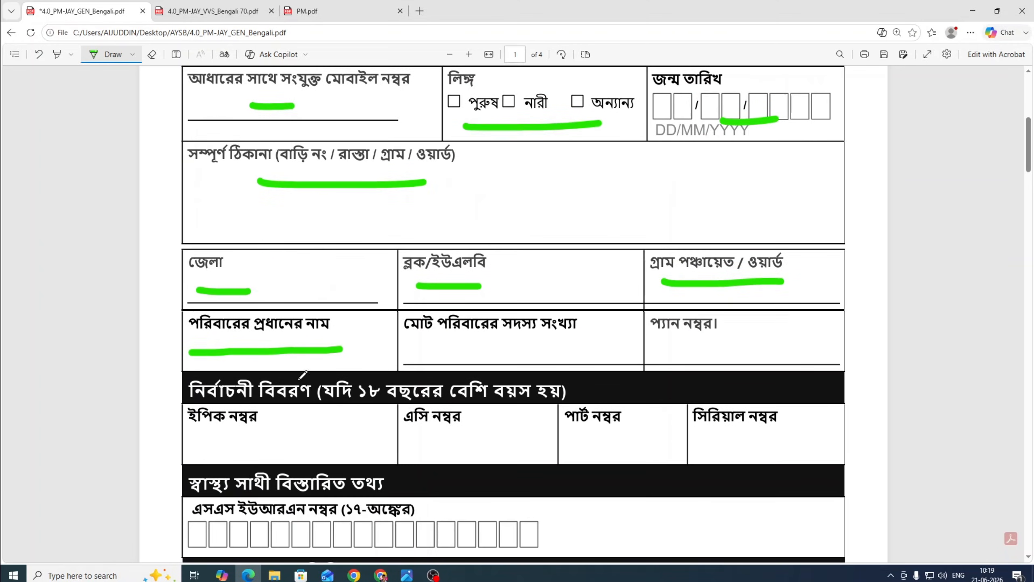
scroll(358, 346, up, 9)
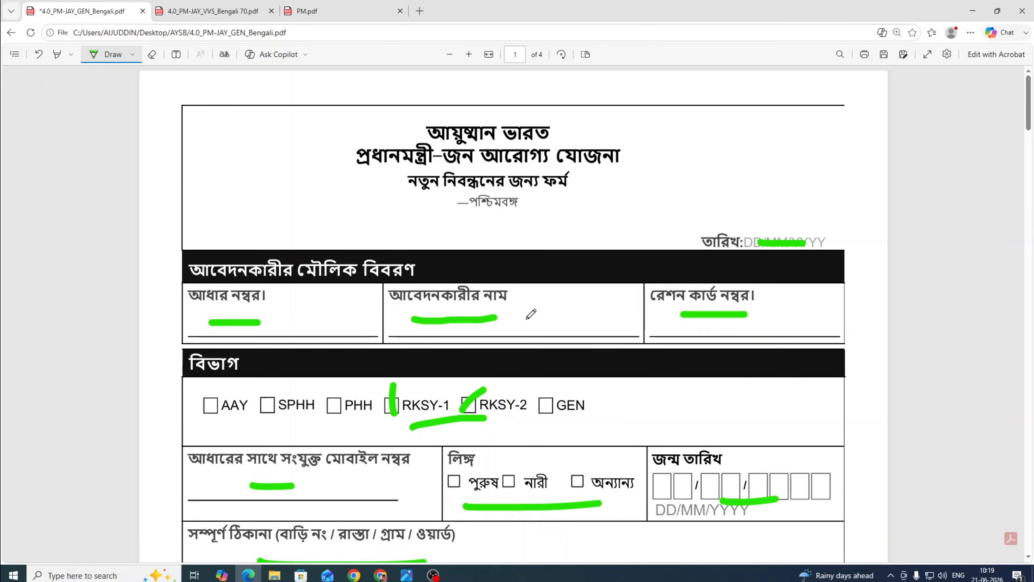
drag(526, 316, 552, 314)
scroll(362, 326, down, 3)
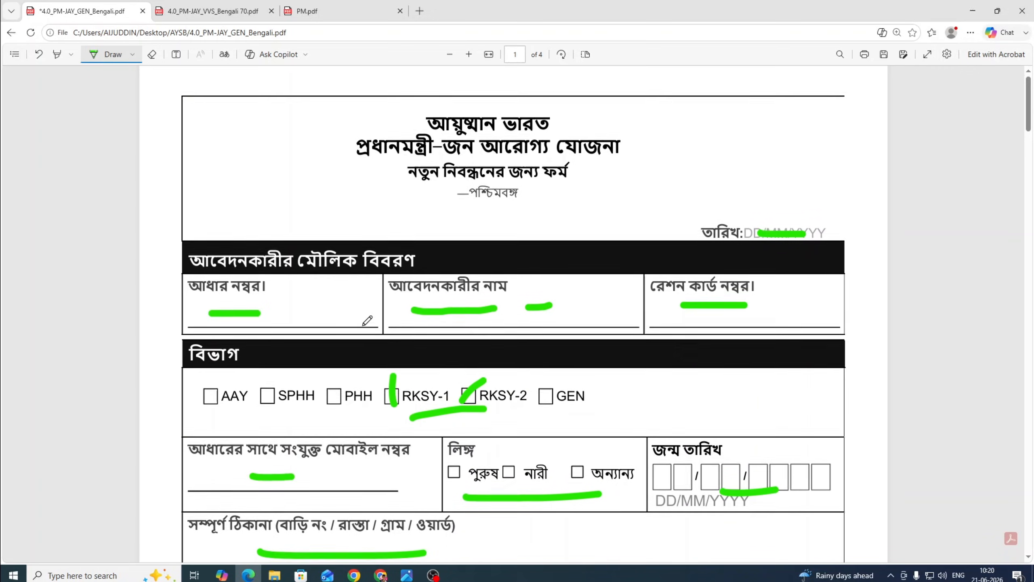
scroll(361, 323, down, 6)
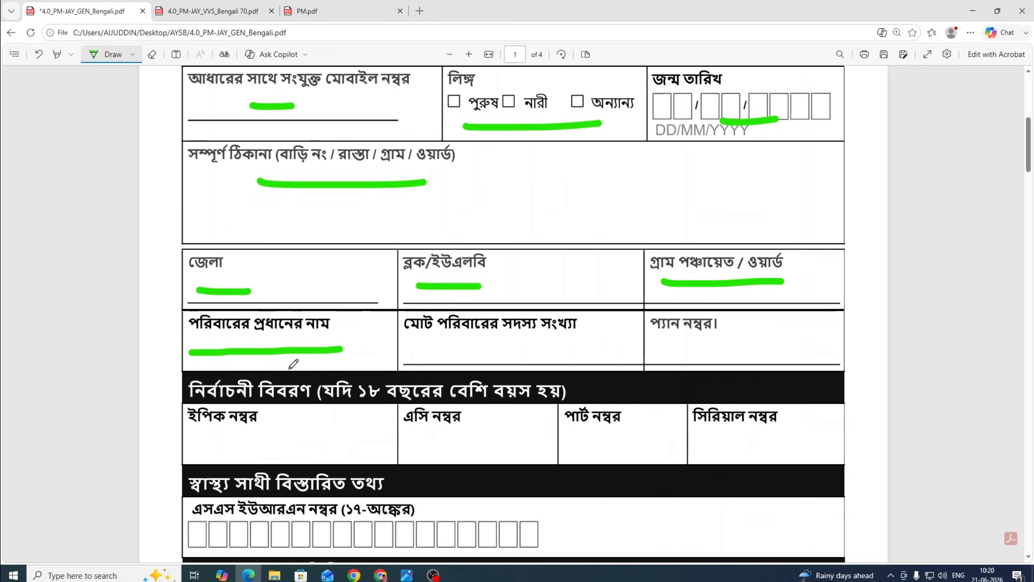
mouse_move(250, 343)
mouse_down()
mouse_move(325, 338)
mouse_move(342, 348)
mouse_up()
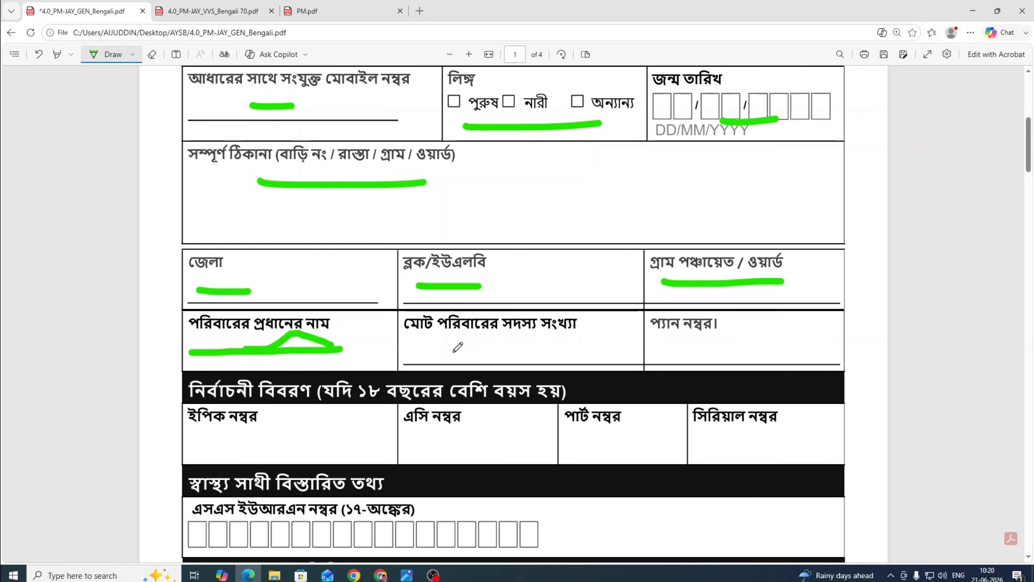
drag(440, 350, 466, 350)
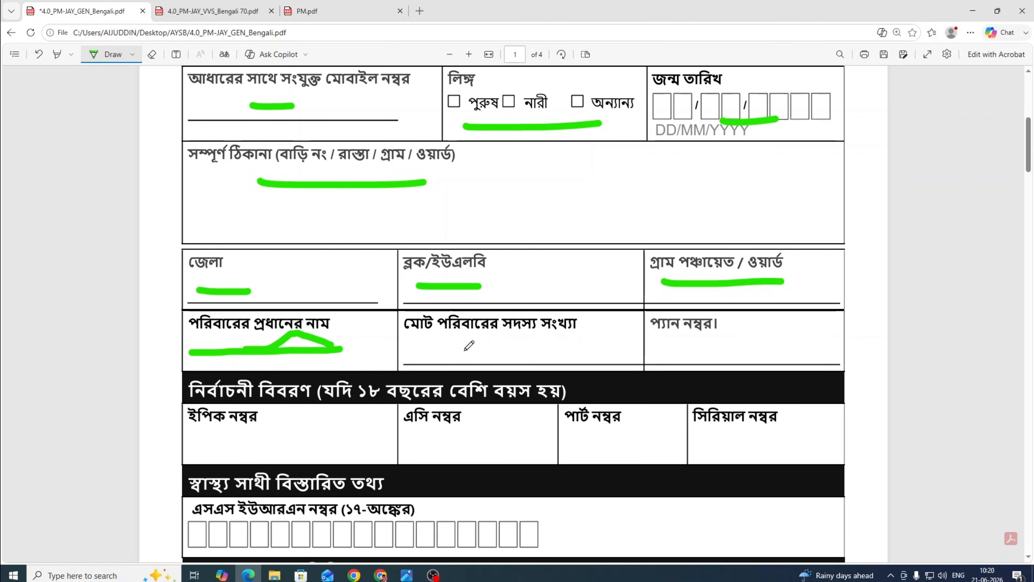
click(527, 343)
mouse_move(528, 343)
mouse_down()
mouse_move(541, 356)
mouse_move(632, 347)
mouse_up()
drag(462, 350, 552, 341)
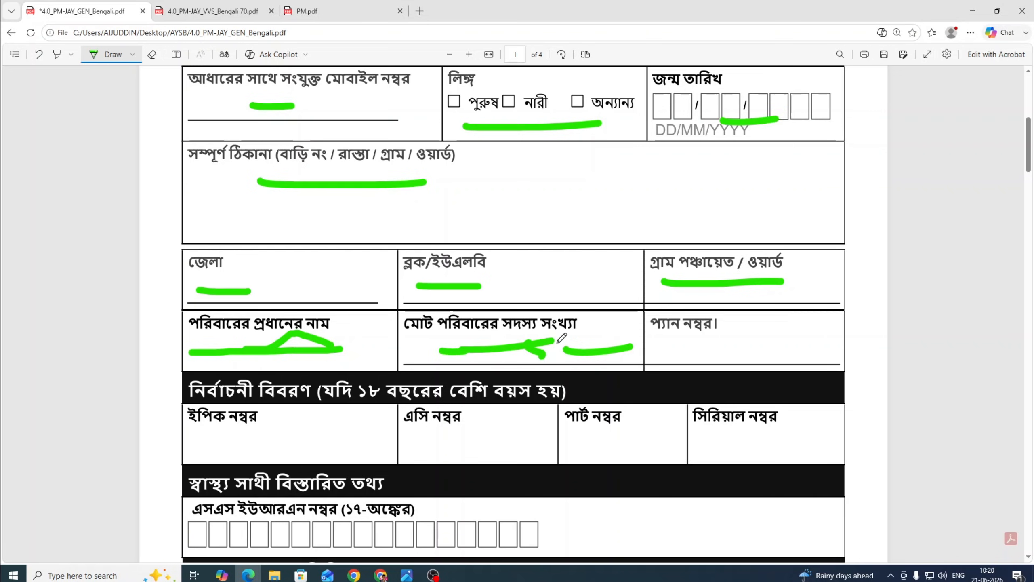
Undo the stray green stroke drawn under the PAN label.
scroll(559, 343, down, 2)
drag(674, 230, 721, 237)
key(ctrl+z)
scroll(726, 233, up, 2)
scroll(728, 295, down, 2)
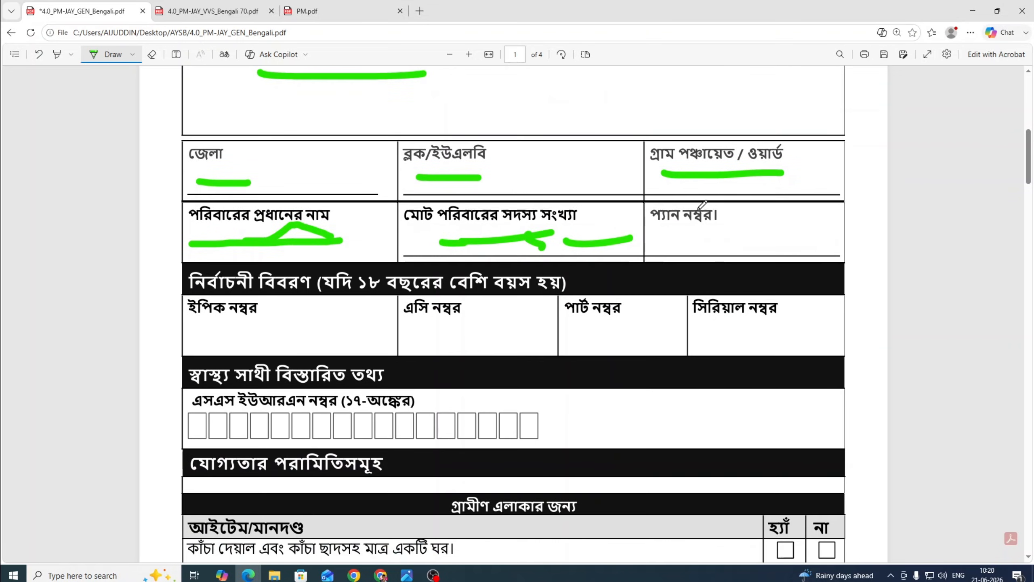
Mark the PAN, EPIC, AC, part and serial number fields and the 17-digit SSURN boxes in green.
drag(672, 230, 717, 235)
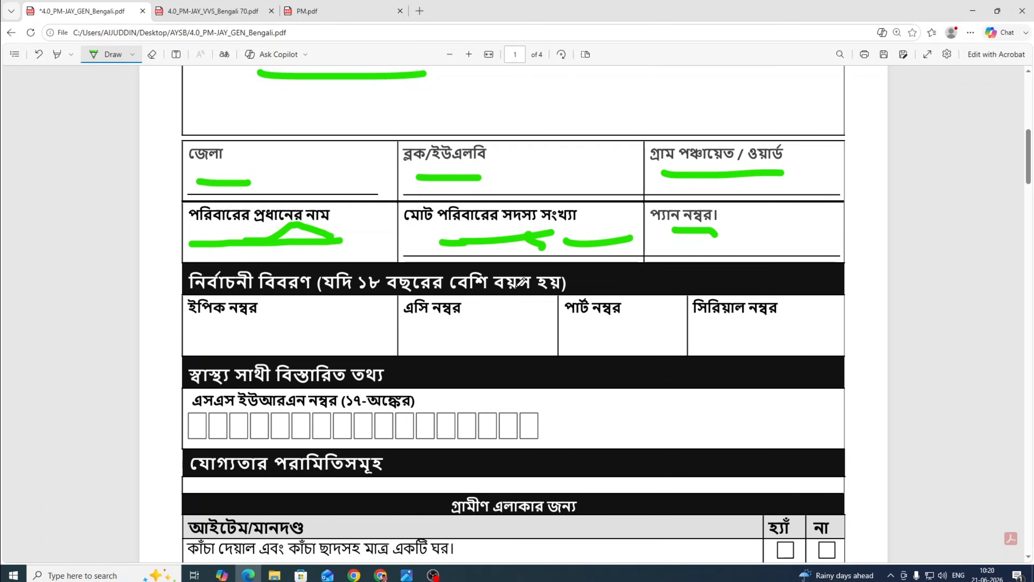
drag(206, 330, 287, 330)
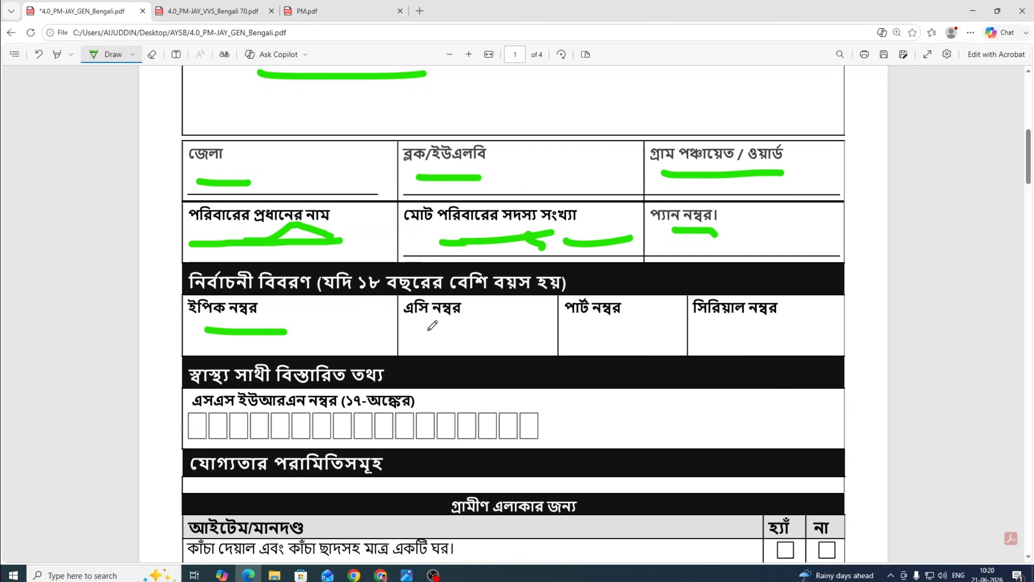
click(415, 331)
drag(582, 334, 609, 335)
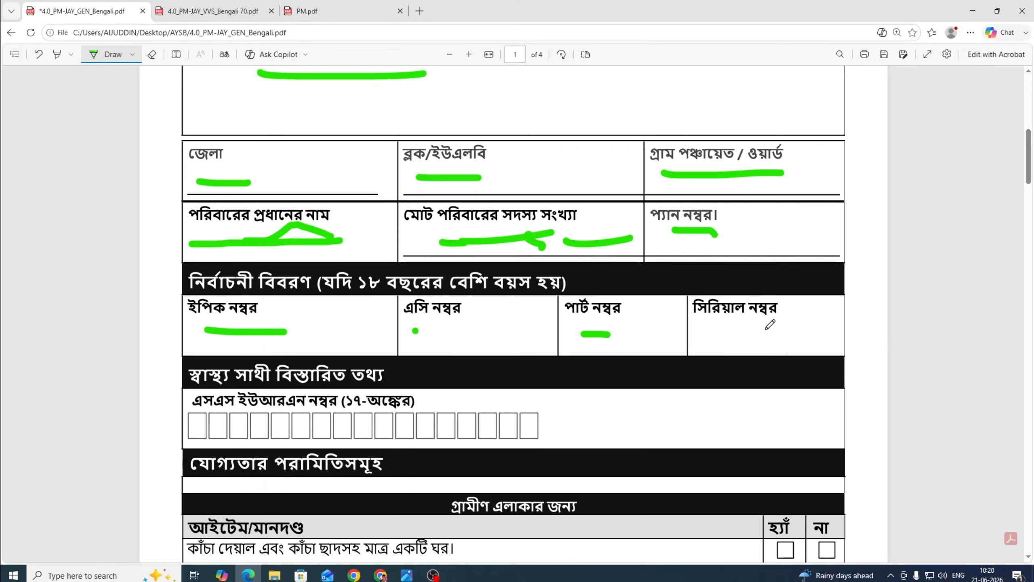
drag(714, 330, 793, 328)
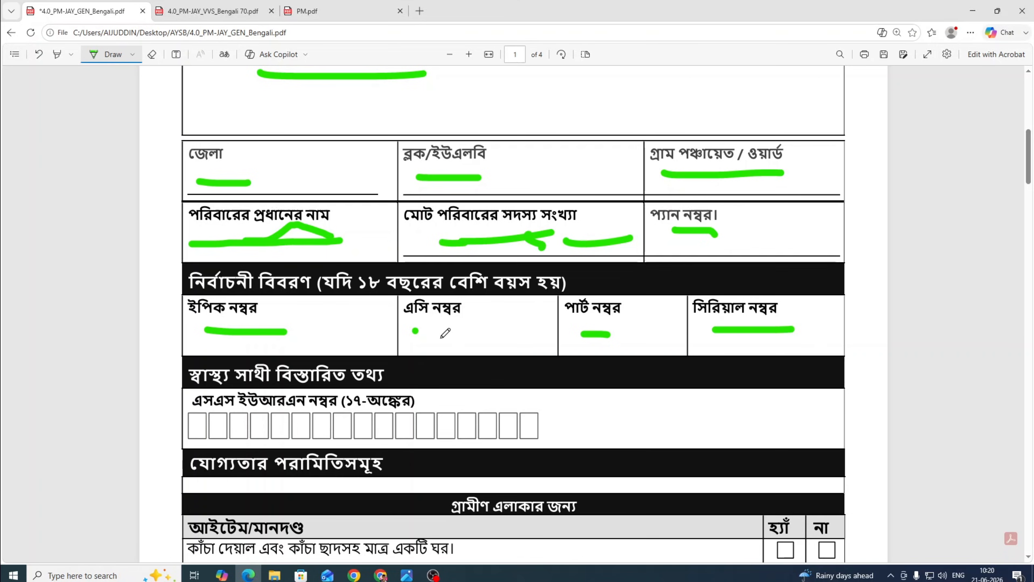
scroll(445, 333, down, 1)
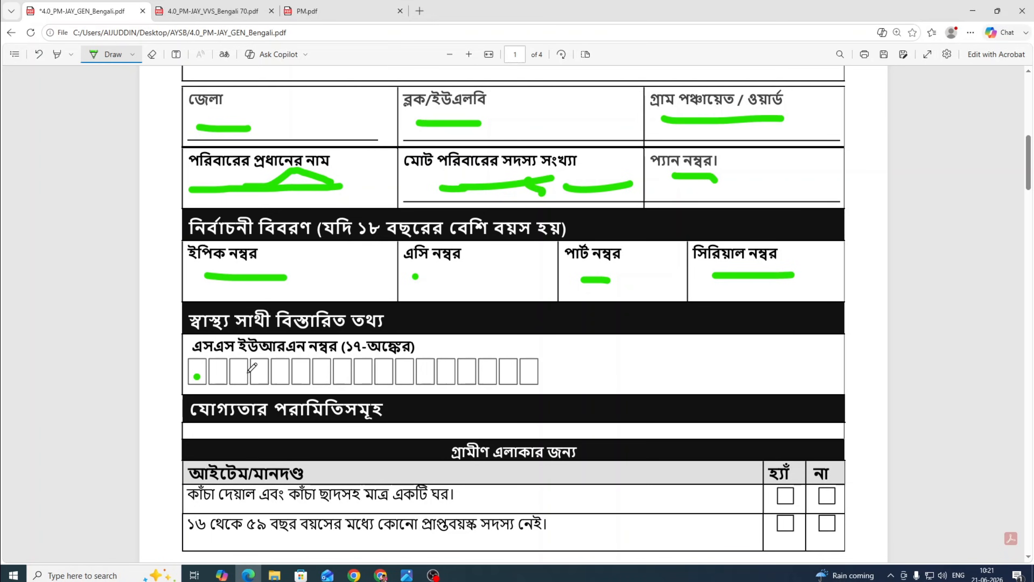
drag(248, 372, 467, 370)
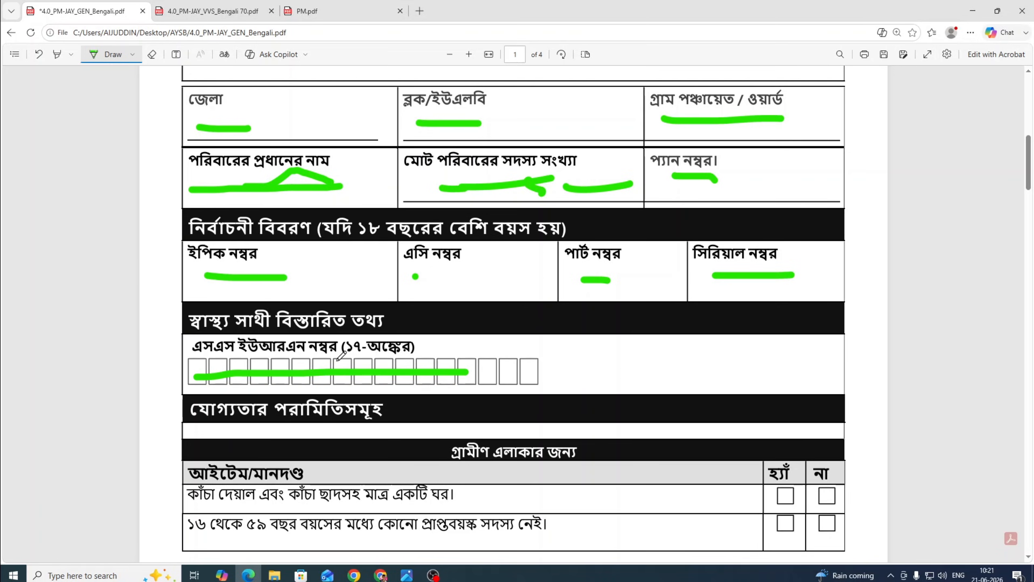
Tick Yes in green for the kutcha-house rural criterion.
scroll(341, 356, down, 2)
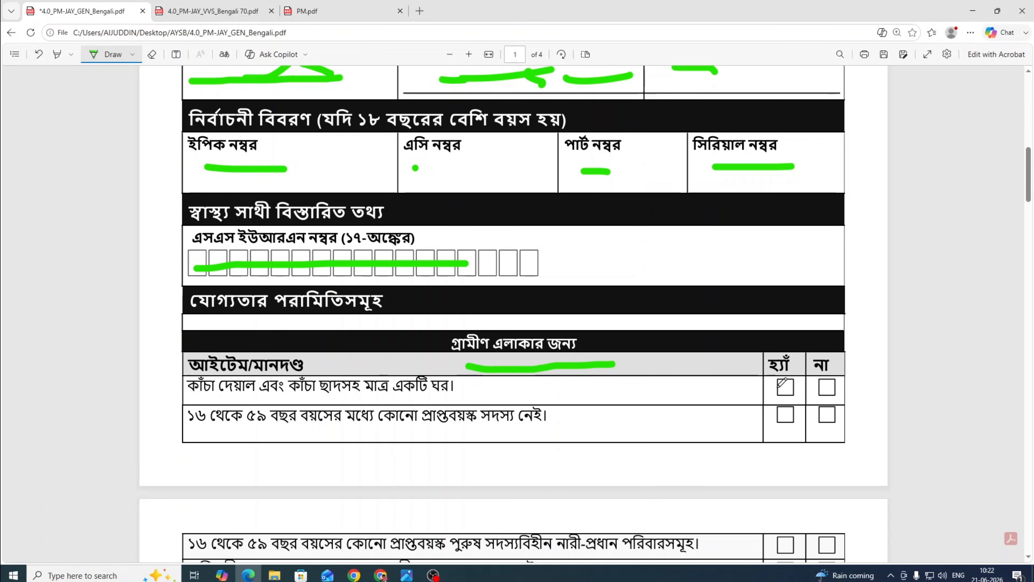
drag(777, 385, 793, 382)
scroll(518, 390, down, 1)
scroll(515, 392, down, 5)
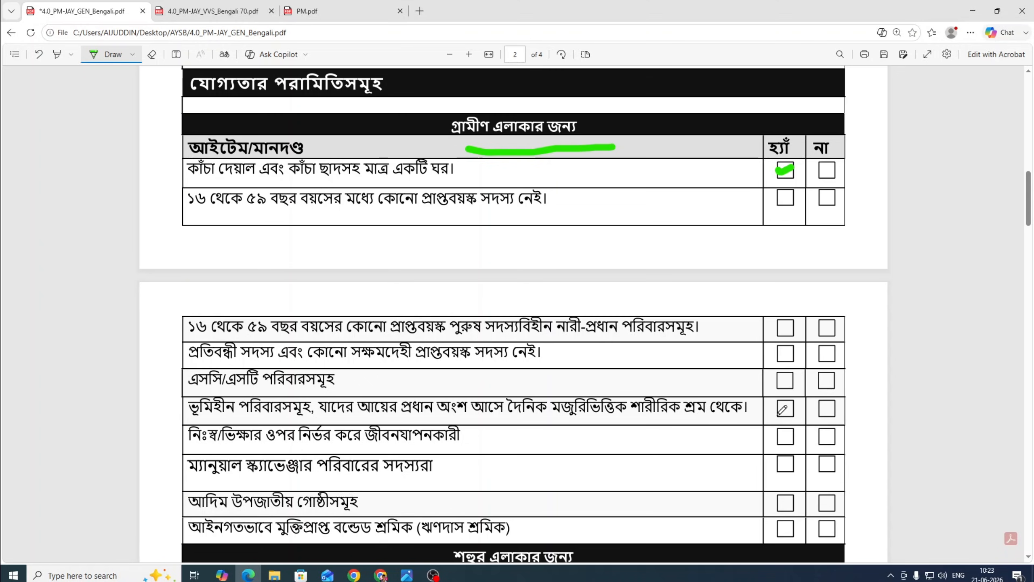
Underline the urban-area table heading in green.
scroll(318, 411, down, 1)
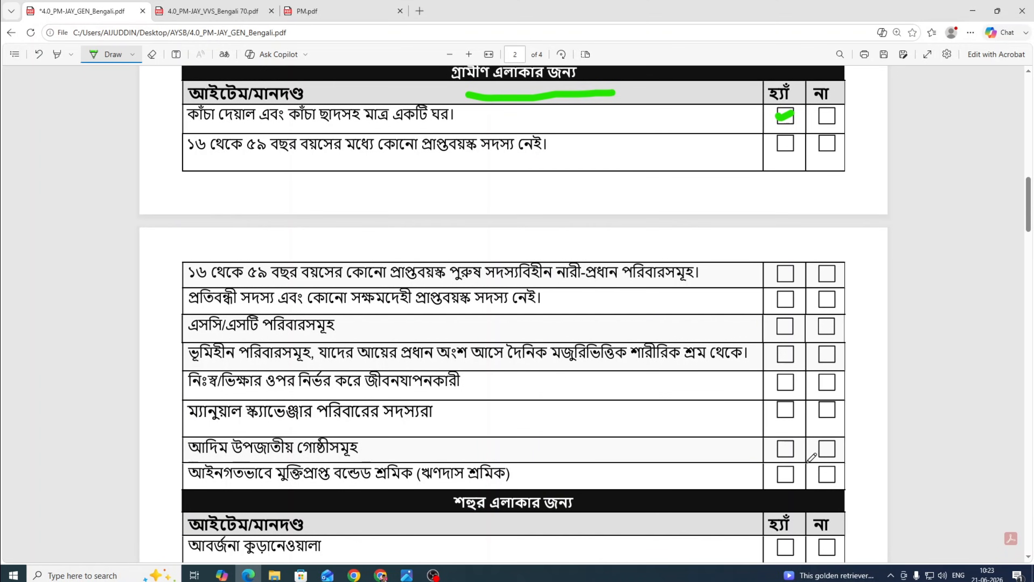
scroll(812, 457, down, 1)
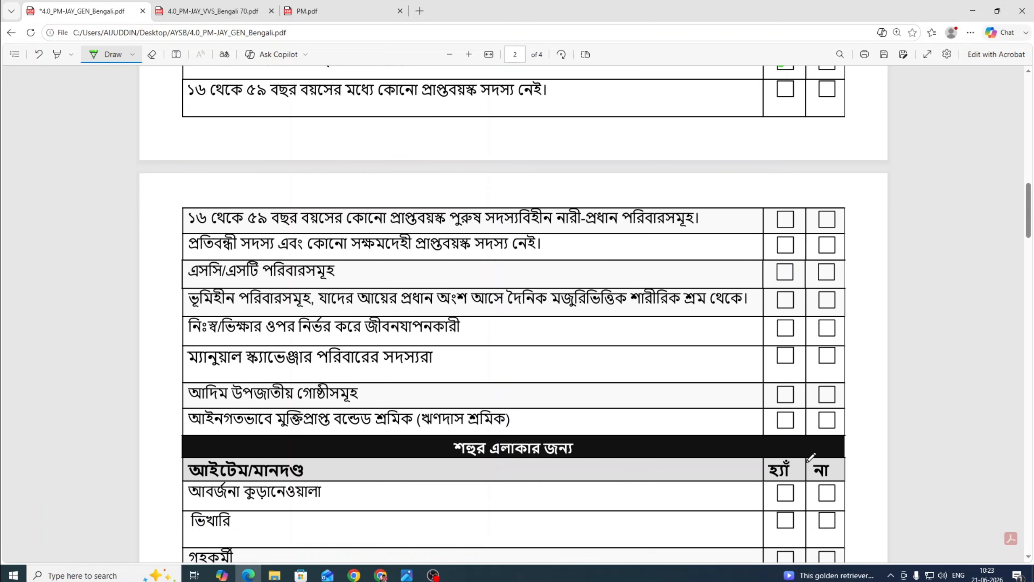
scroll(812, 457, down, 2)
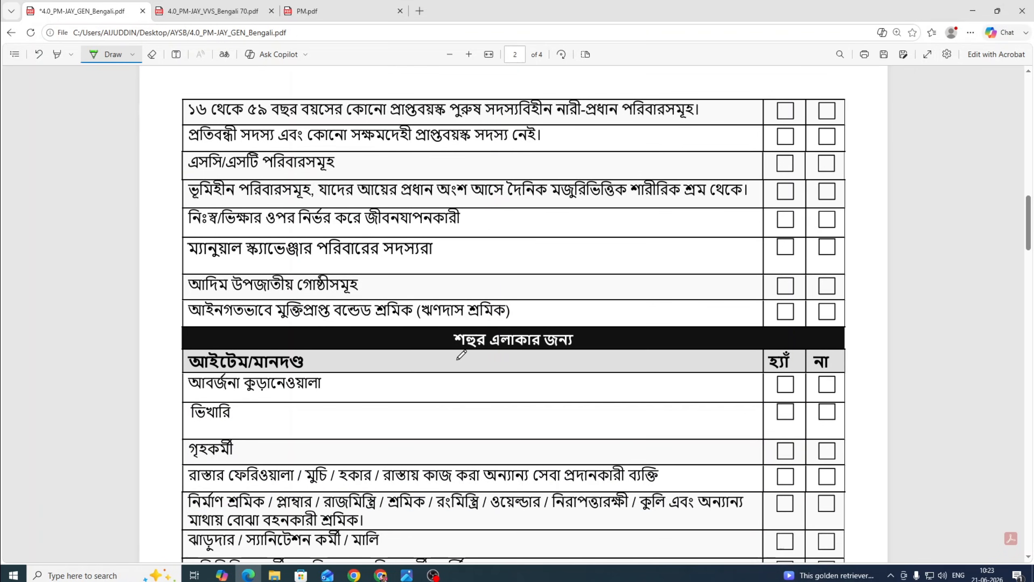
drag(457, 360, 610, 361)
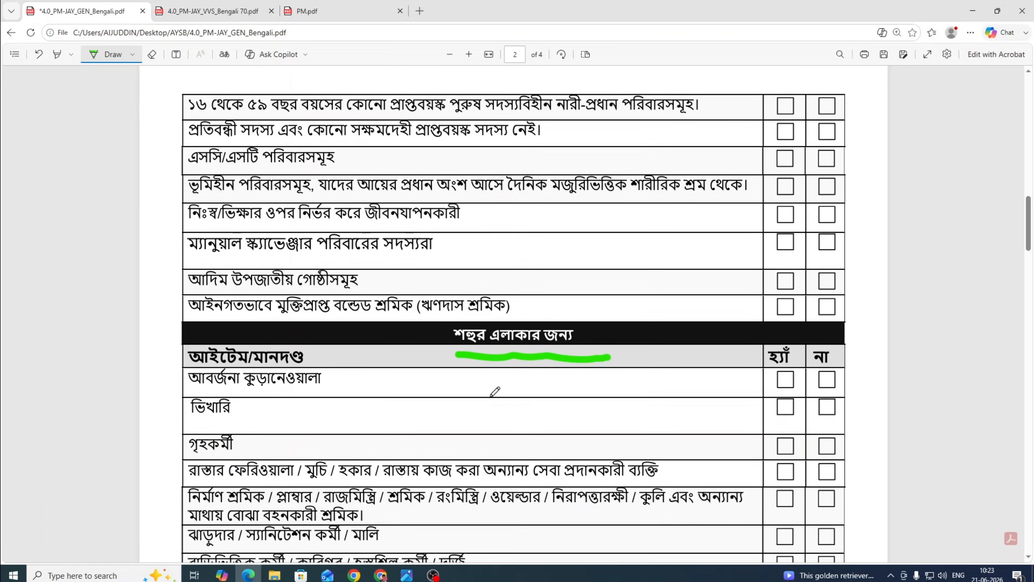
scroll(495, 392, down, 2)
scroll(513, 417, down, 1)
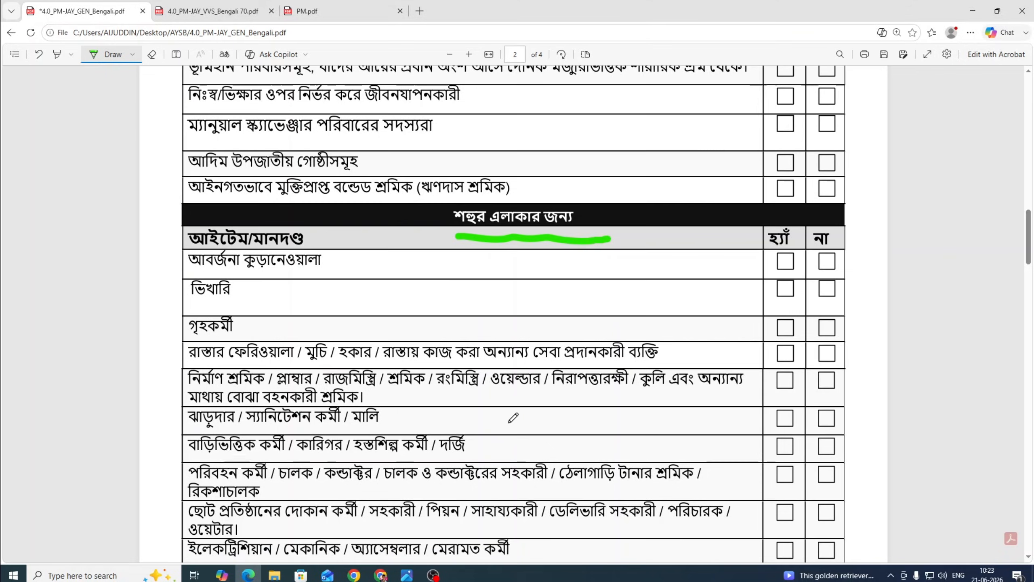
scroll(513, 417, down, 4)
scroll(522, 418, up, 7)
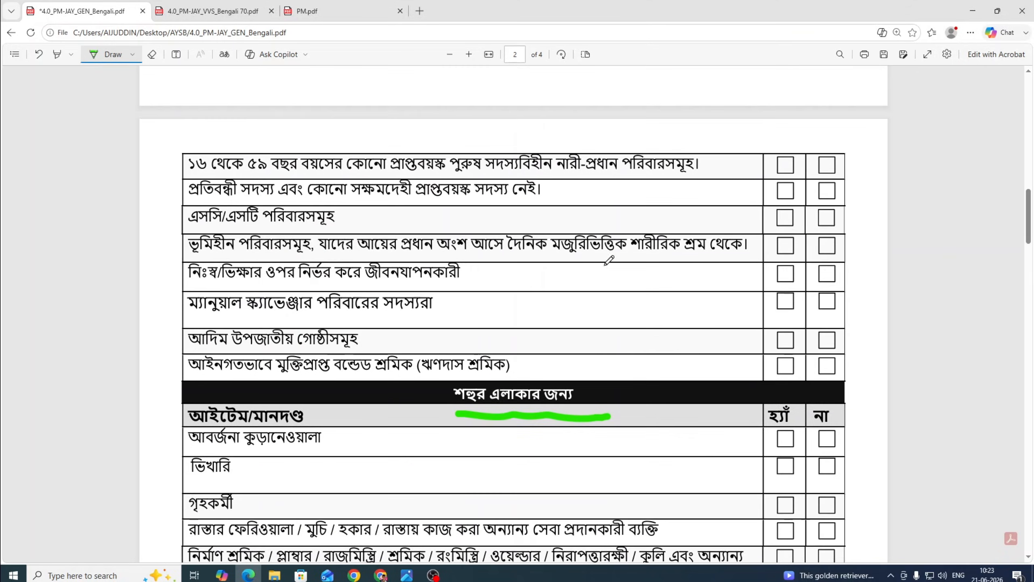
scroll(609, 260, up, 3)
scroll(530, 341, down, 13)
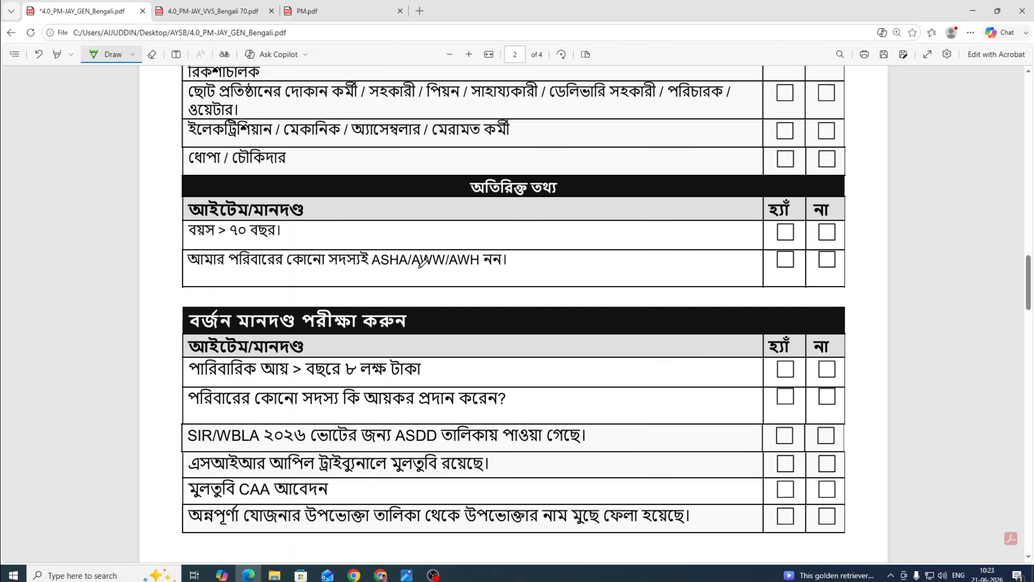
Underline the ASHA/AWW/AWH statement, draw two lines down the exclusion rows, and mark the income-tax and SIR/WBLA answer boxes.
drag(391, 277, 552, 269)
scroll(503, 374, down, 2)
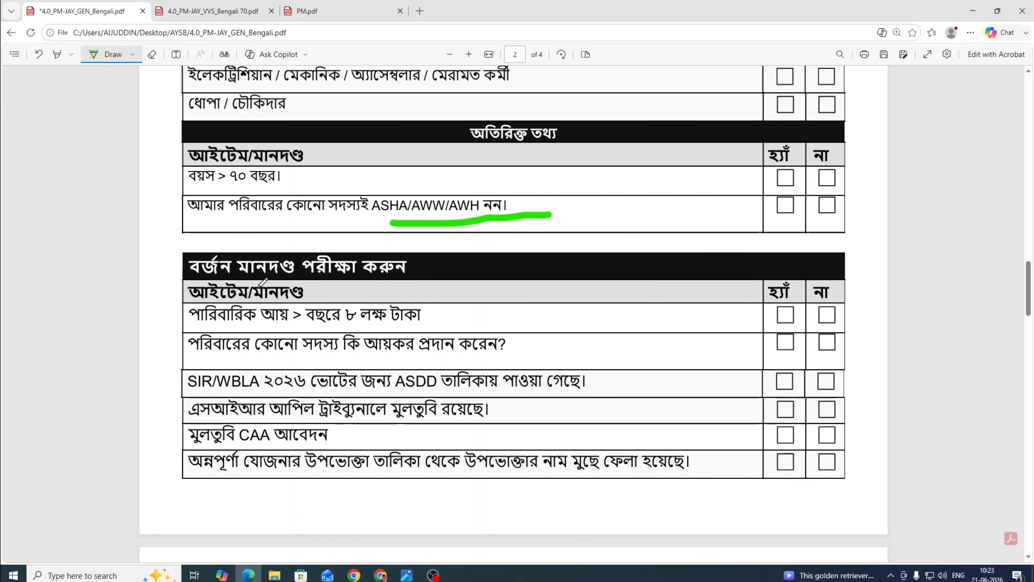
drag(653, 315, 722, 471)
drag(713, 296, 746, 448)
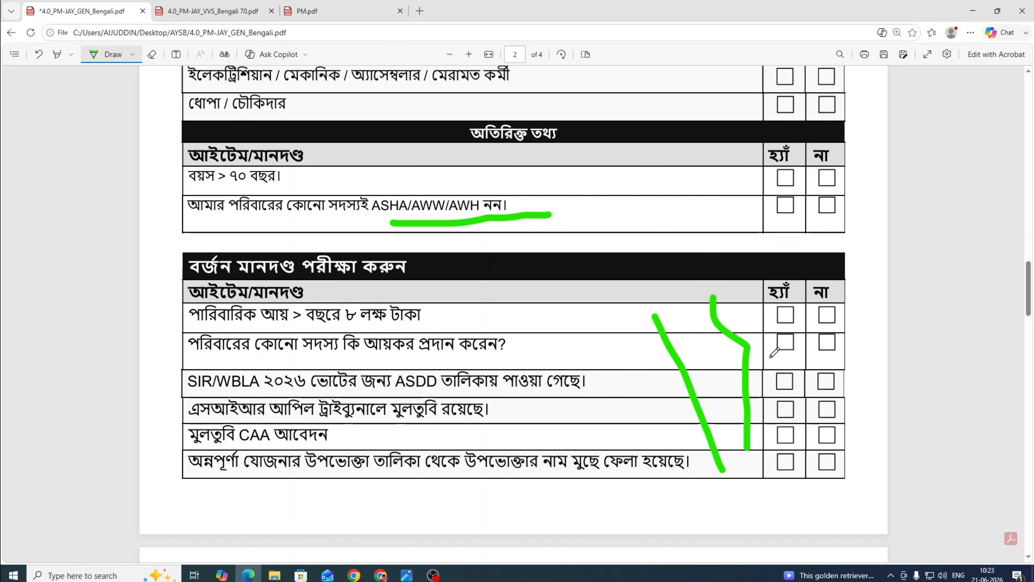
drag(769, 357, 865, 365)
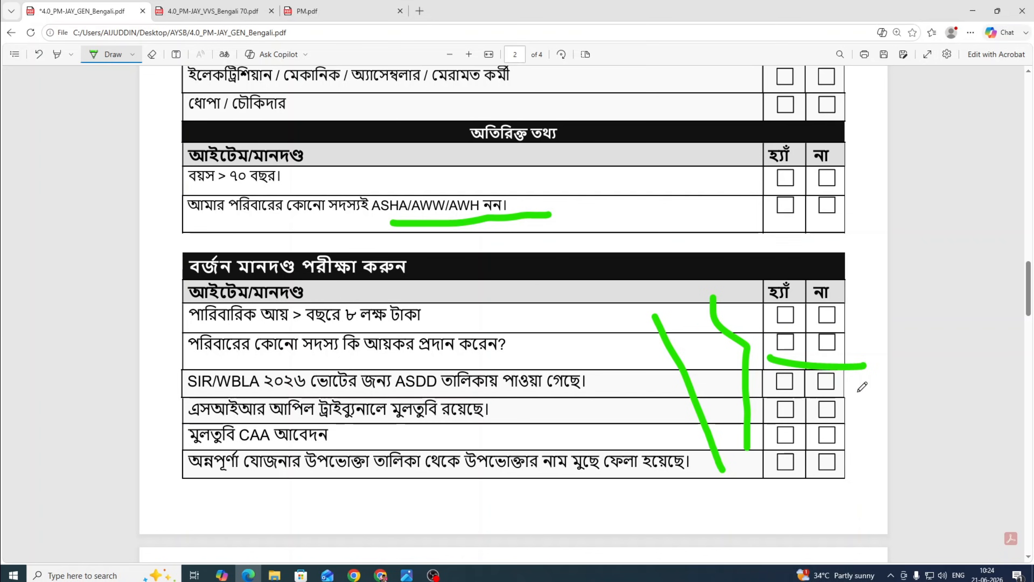
drag(840, 392, 863, 383)
Tick the applicant declaration box and draw a green line in the signature space.
scroll(417, 373, down, 6)
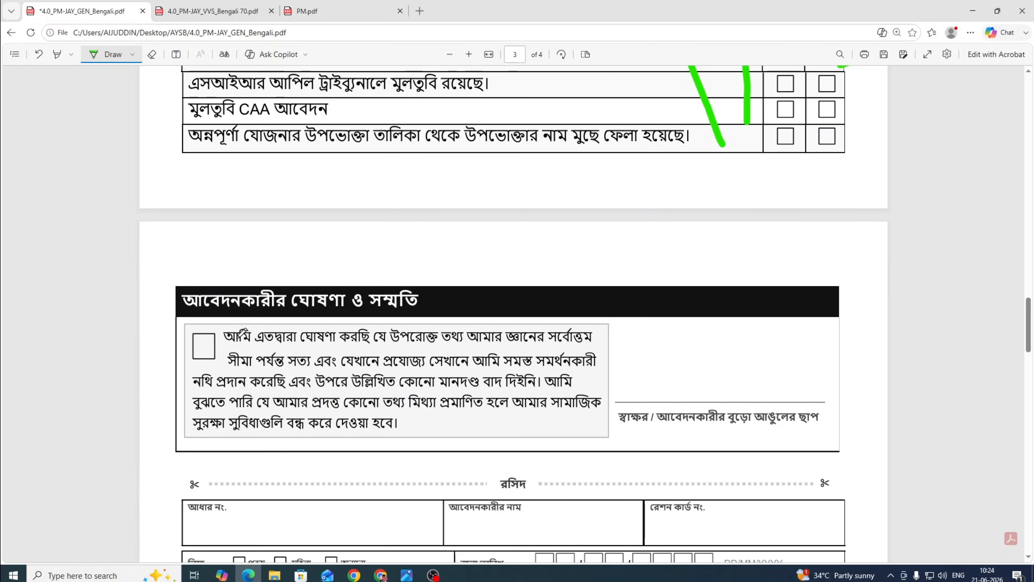
click(194, 347)
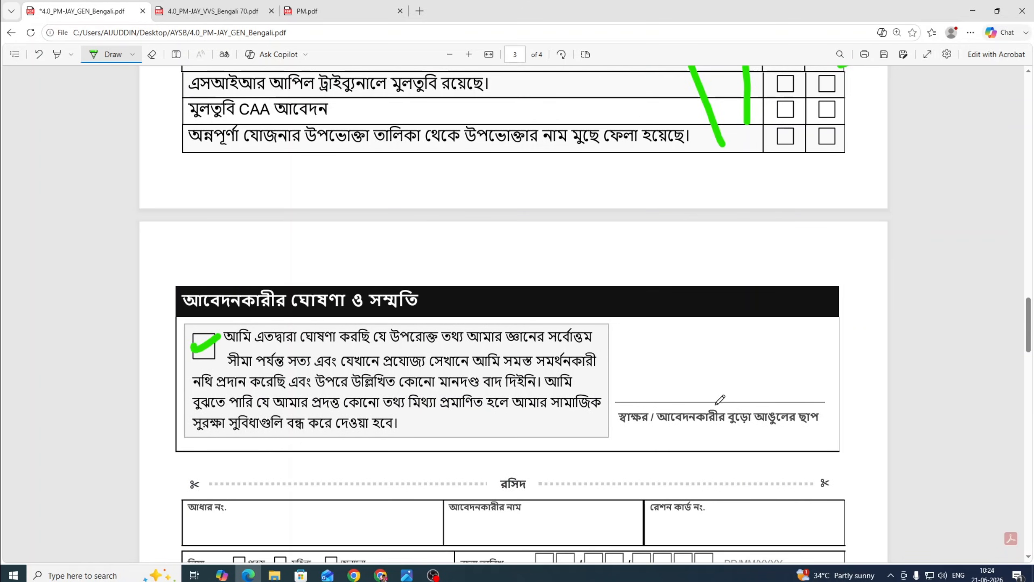
drag(629, 372, 645, 376)
drag(807, 371, 813, 375)
Circle the whole receipt section in green along its cut line.
scroll(616, 259, down, 5)
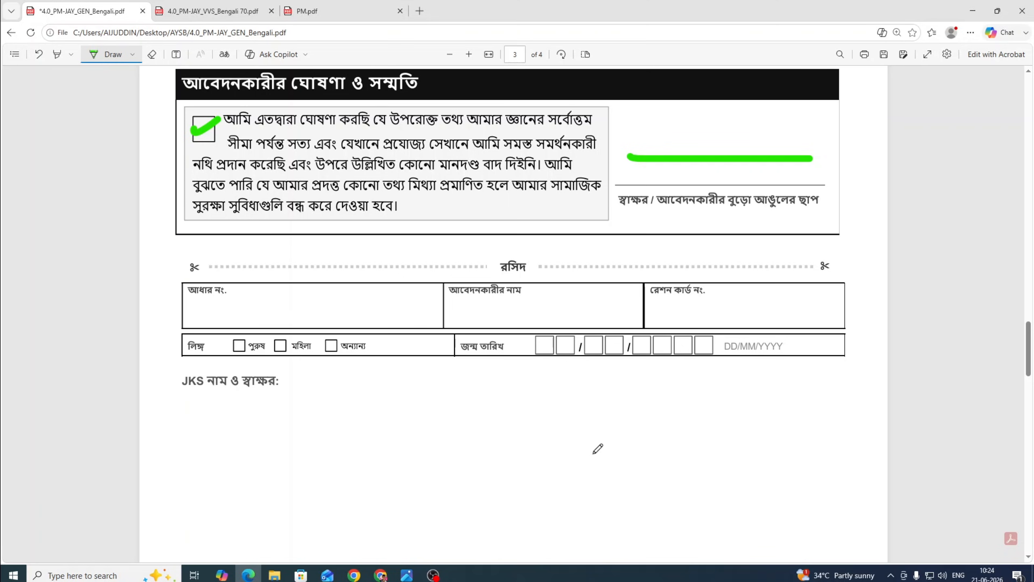
drag(195, 264, 339, 262)
mouse_move(610, 253)
mouse_down()
mouse_move(881, 404)
mouse_move(367, 411)
mouse_move(157, 359)
mouse_move(320, 248)
mouse_up()
scroll(562, 416, down, 8)
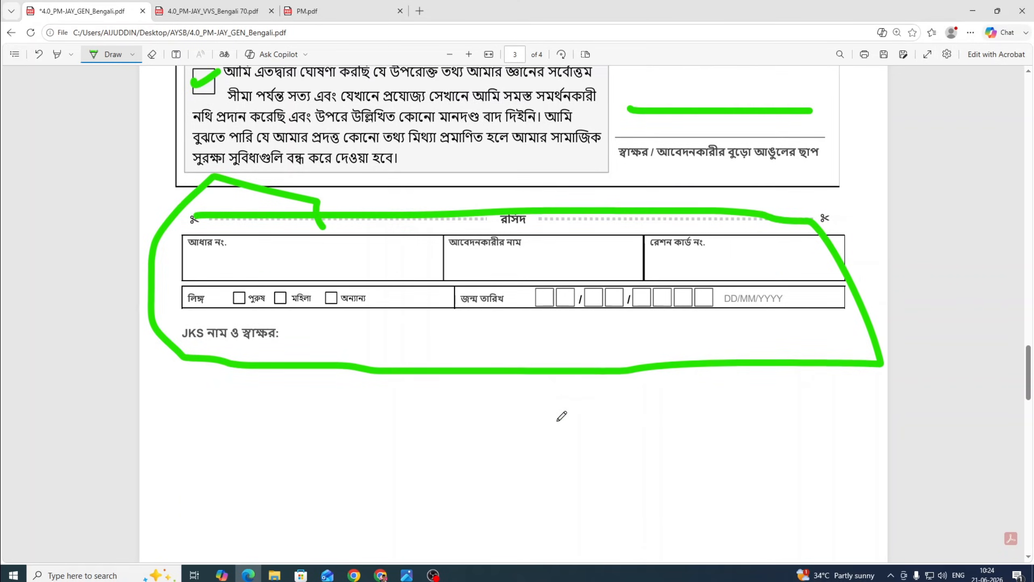
scroll(554, 416, up, 15)
scroll(554, 413, up, 3)
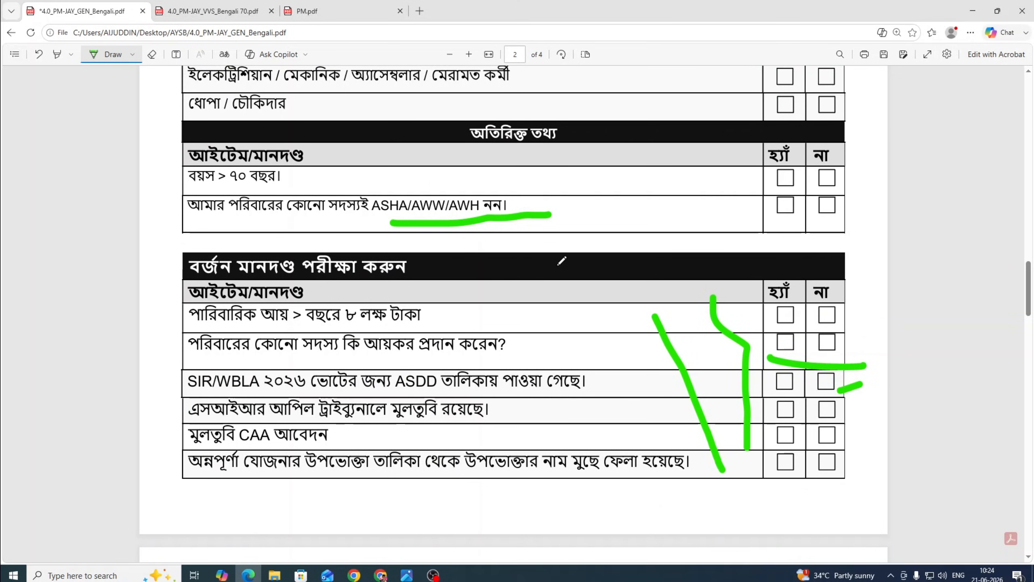
Switch to the 4.0_PM-JAY_VVS_Bengali 70.pdf tab and scroll through its blank Vay Vandana form.
scroll(497, 346, up, 20)
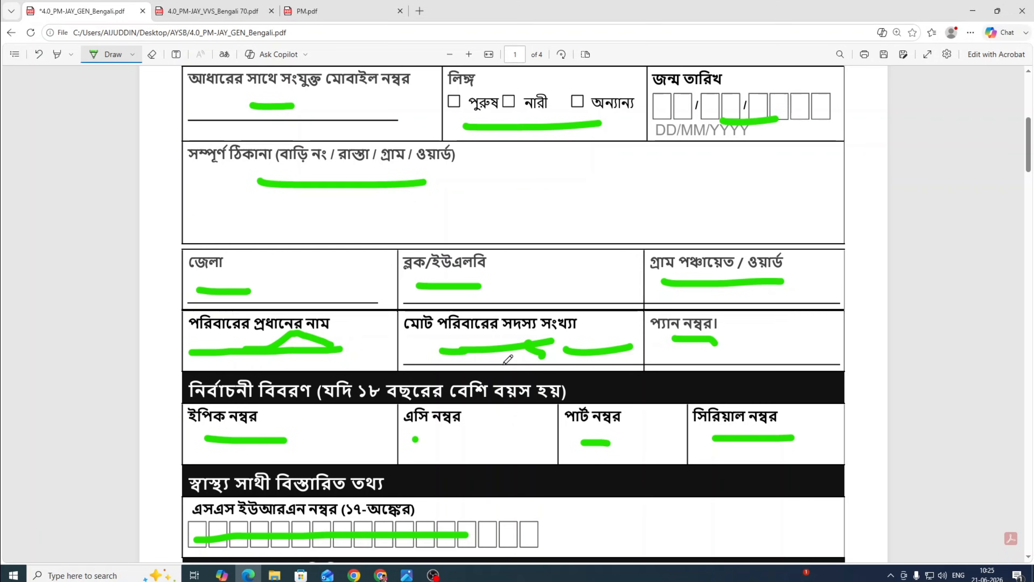
scroll(508, 356, up, 5)
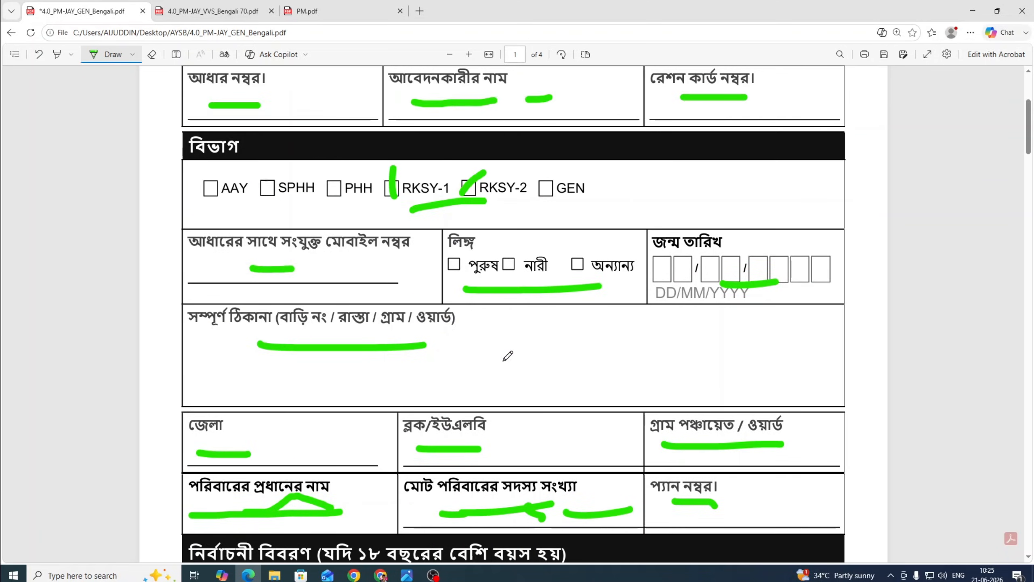
click(228, 15)
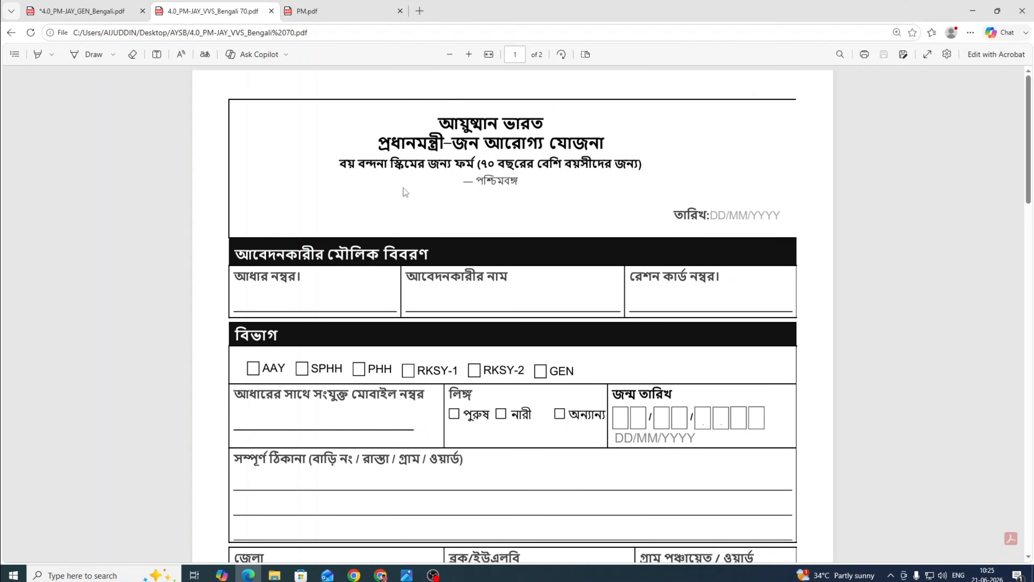
scroll(404, 188, down, 1)
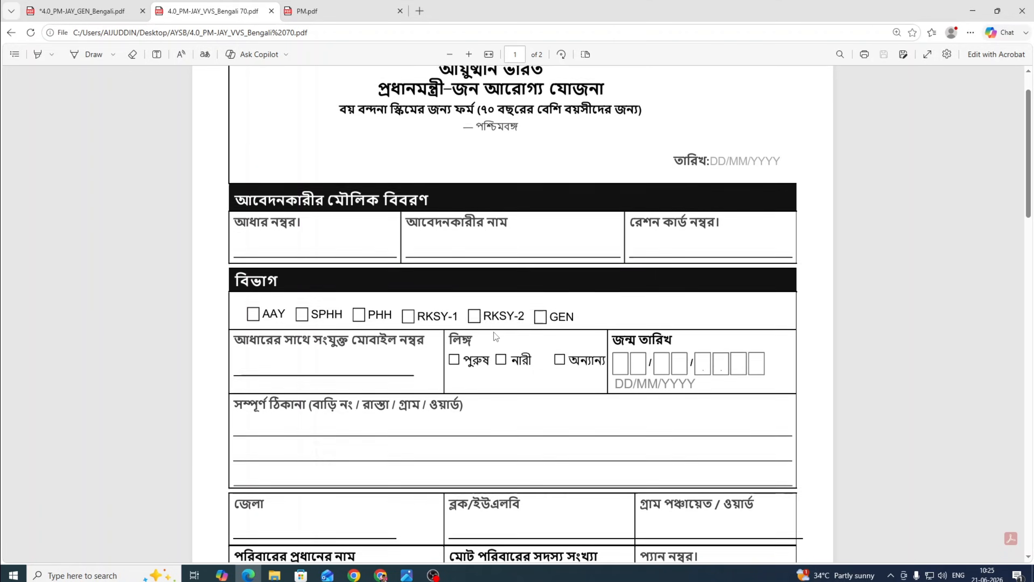
scroll(505, 346, down, 3)
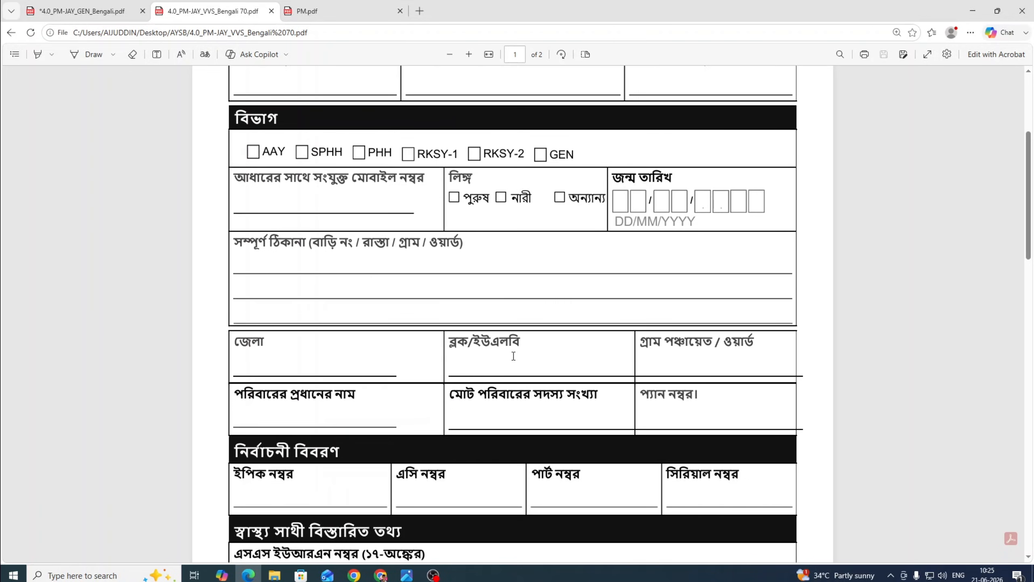
scroll(512, 361, down, 12)
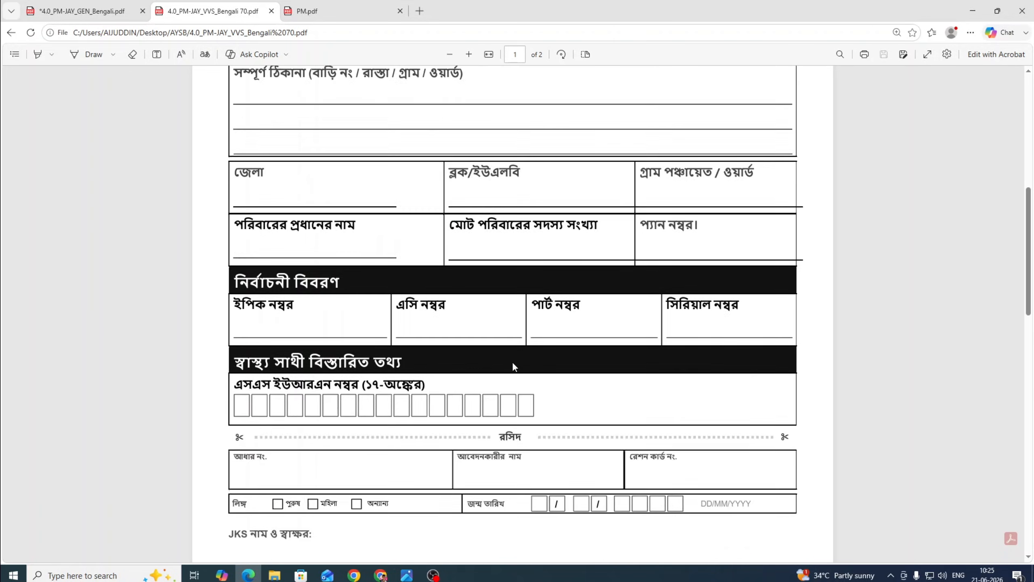
scroll(514, 367, down, 5)
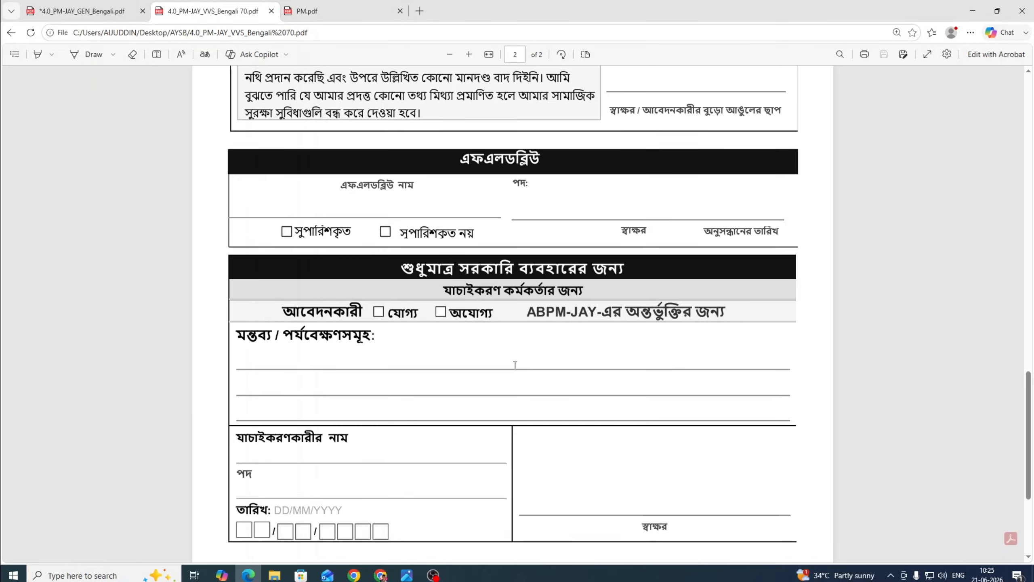
scroll(477, 359, up, 20)
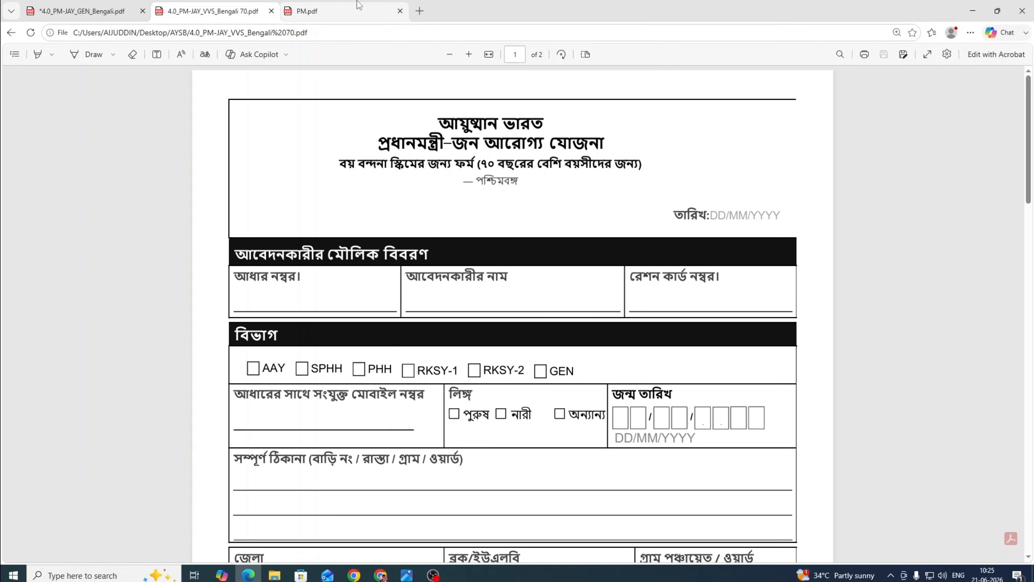
Switch to the PM.pdf form and set the Draw pen to green ink with an adjusted thickness.
click(358, 5)
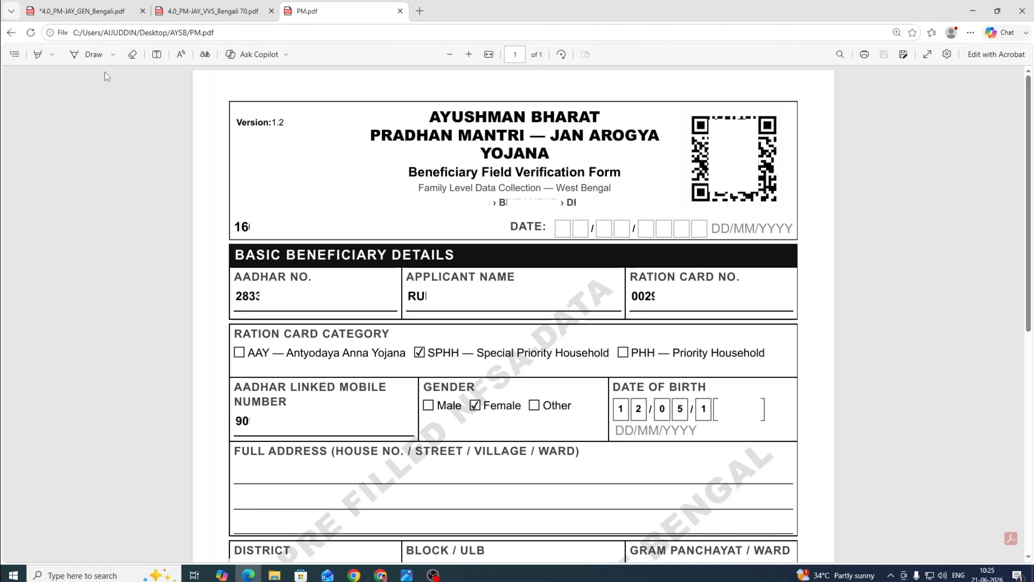
click(112, 54)
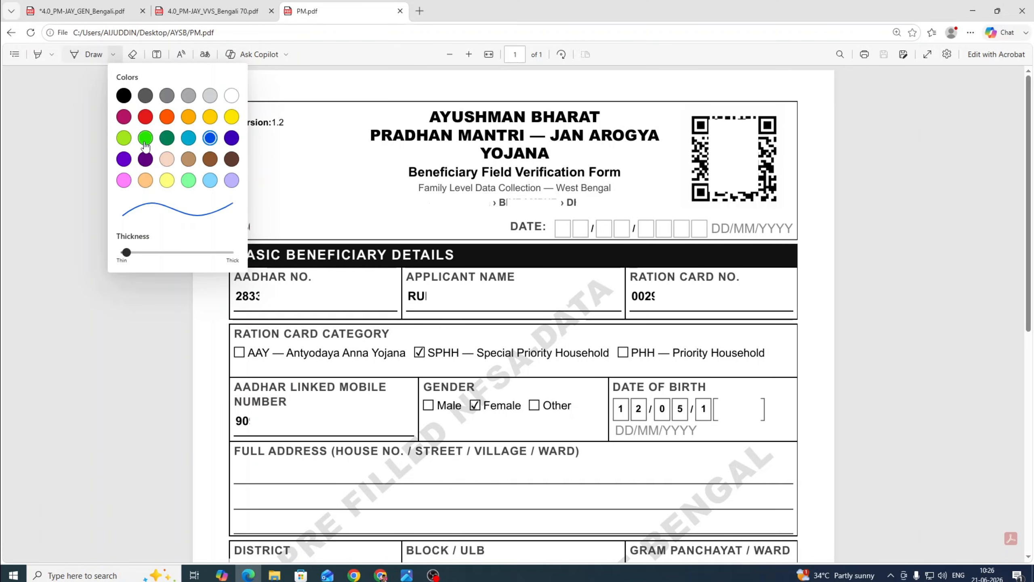
click(144, 138)
click(113, 54)
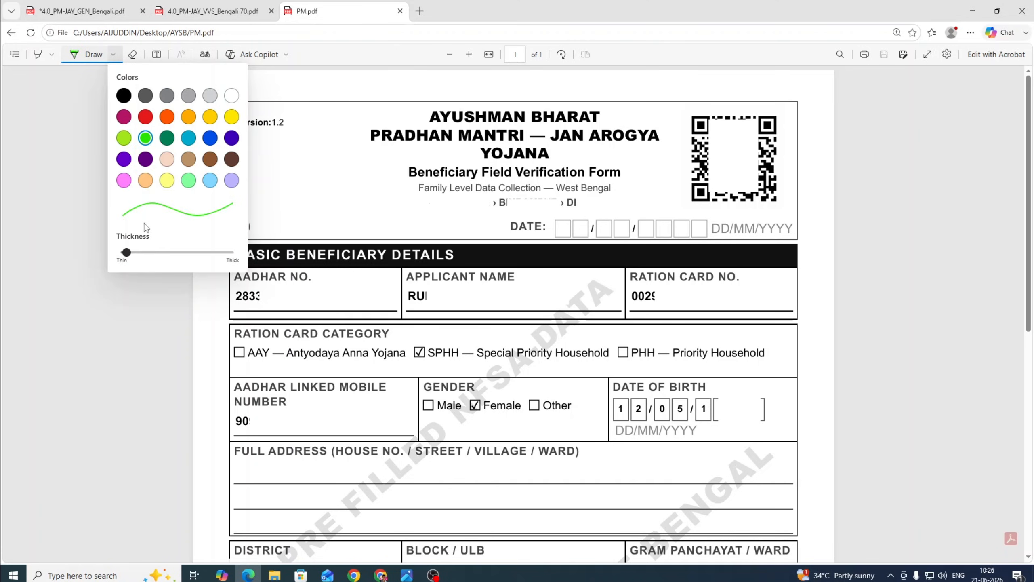
drag(127, 252, 146, 252)
click(141, 253)
click(278, 186)
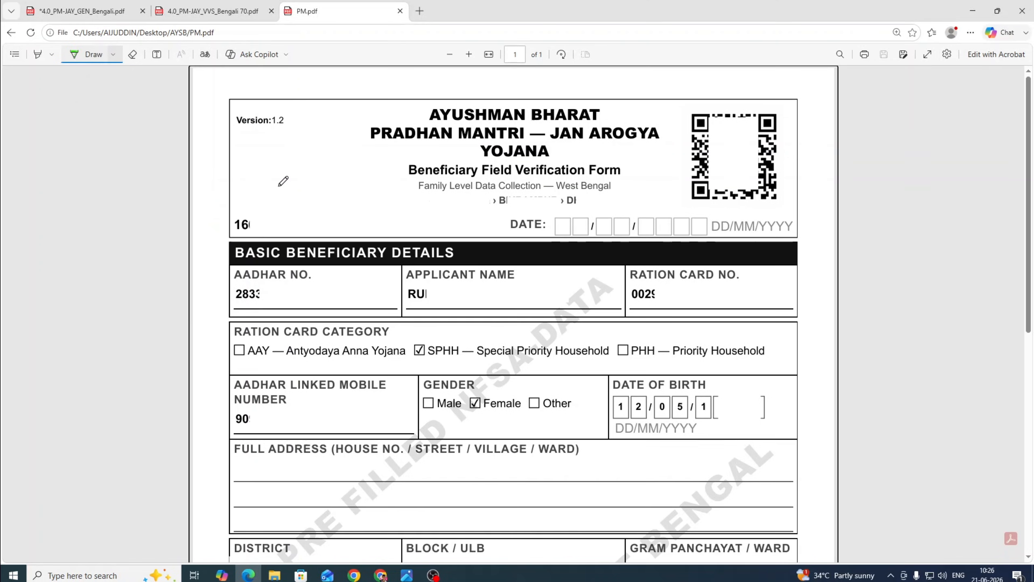
Circle the QR code, form number, Aadhaar, applicant name and ration card number, and underline the header location and DI entry.
drag(242, 165, 289, 174)
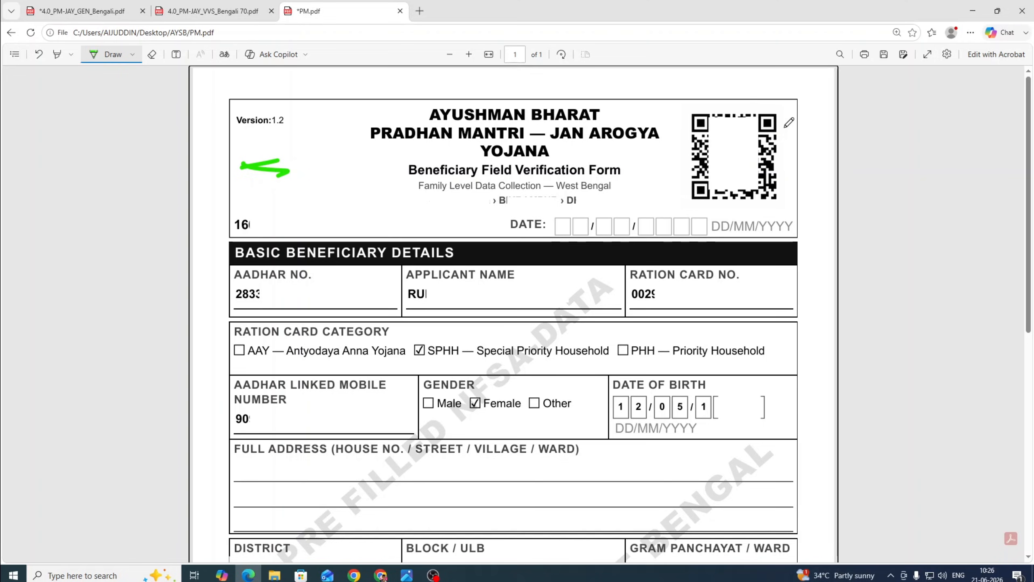
mouse_move(787, 127)
mouse_down()
mouse_move(760, 105)
mouse_move(690, 140)
mouse_move(709, 199)
mouse_move(786, 163)
mouse_move(778, 108)
mouse_up()
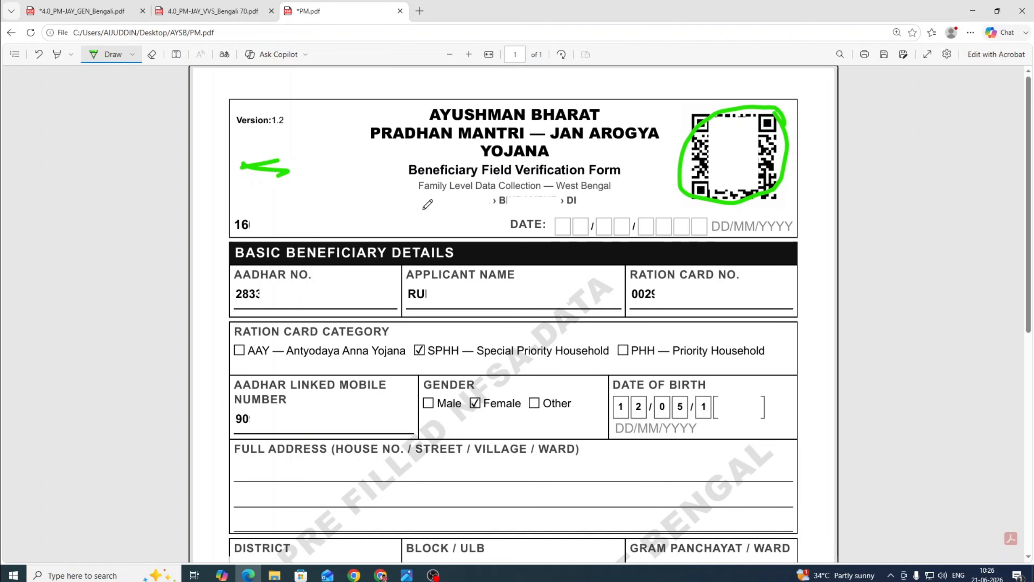
drag(413, 206, 439, 202)
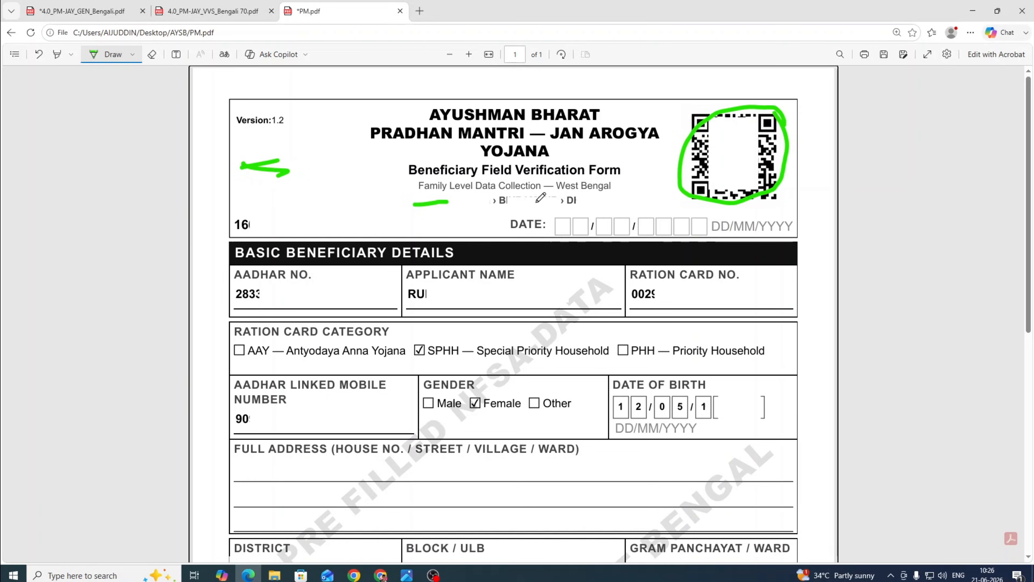
drag(525, 201, 611, 199)
mouse_move(250, 211)
mouse_down()
mouse_move(236, 214)
mouse_move(244, 233)
mouse_move(353, 220)
mouse_move(284, 205)
mouse_move(231, 217)
mouse_up()
mouse_move(294, 289)
mouse_down()
mouse_move(260, 278)
mouse_move(232, 290)
mouse_move(261, 302)
mouse_move(339, 290)
mouse_move(285, 282)
mouse_up()
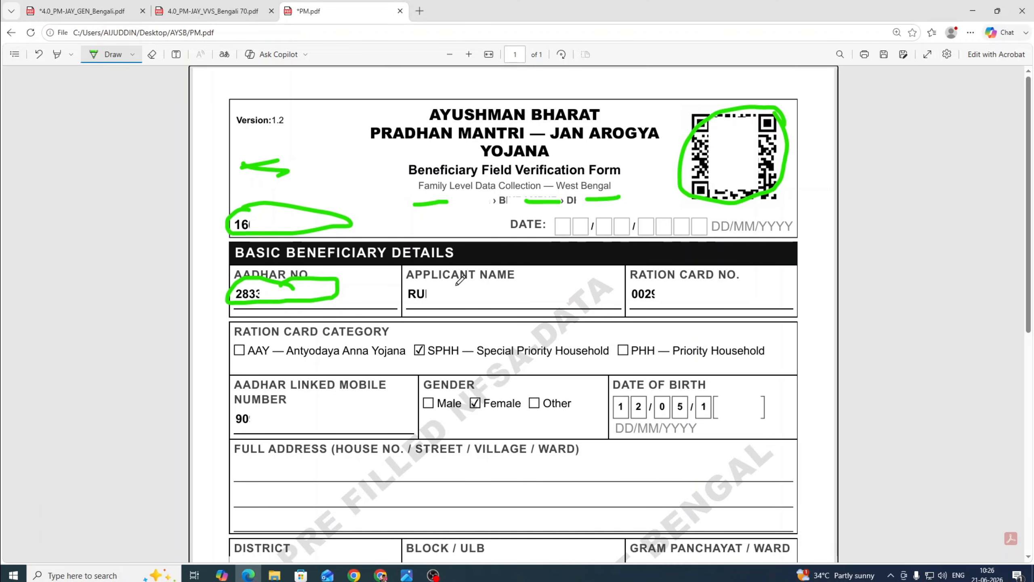
mouse_move(418, 282)
mouse_down()
mouse_move(511, 290)
mouse_move(397, 302)
mouse_move(436, 285)
mouse_up()
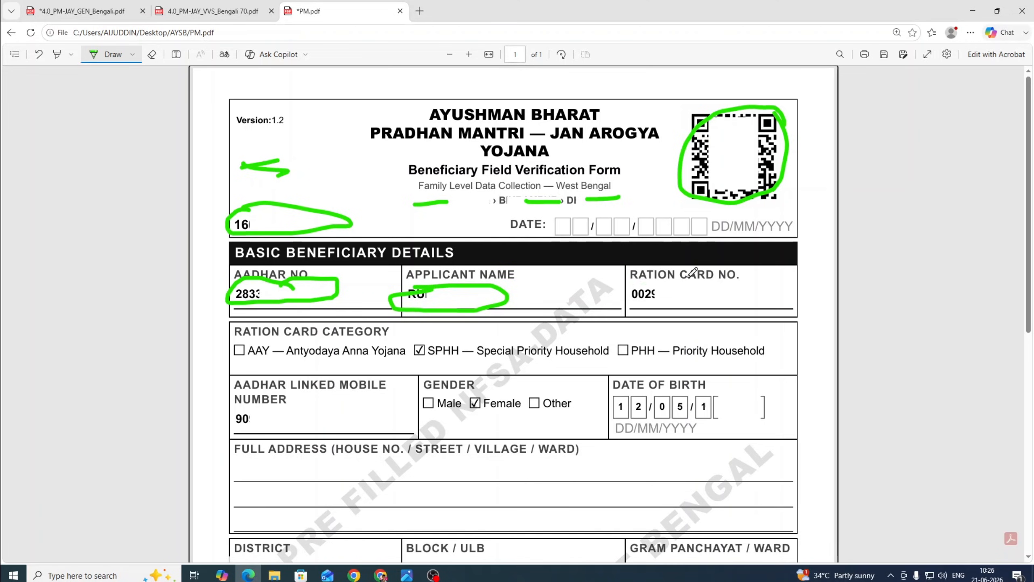
mouse_move(633, 283)
mouse_down()
mouse_move(737, 281)
mouse_move(658, 301)
mouse_move(634, 287)
mouse_up()
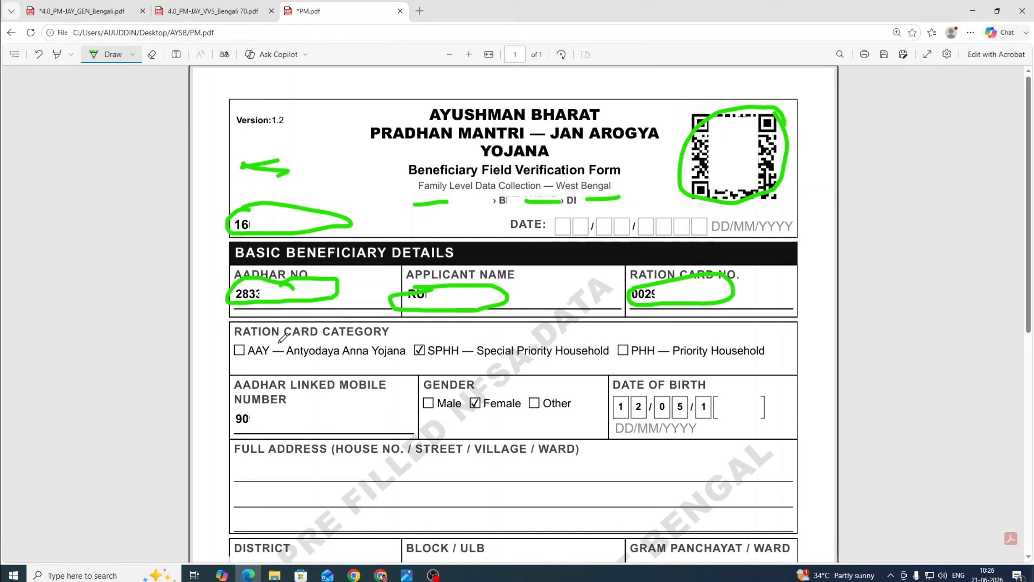
Underline the ration card category options, tick PHH, and underline the mobile number and gender options.
drag(254, 343, 403, 335)
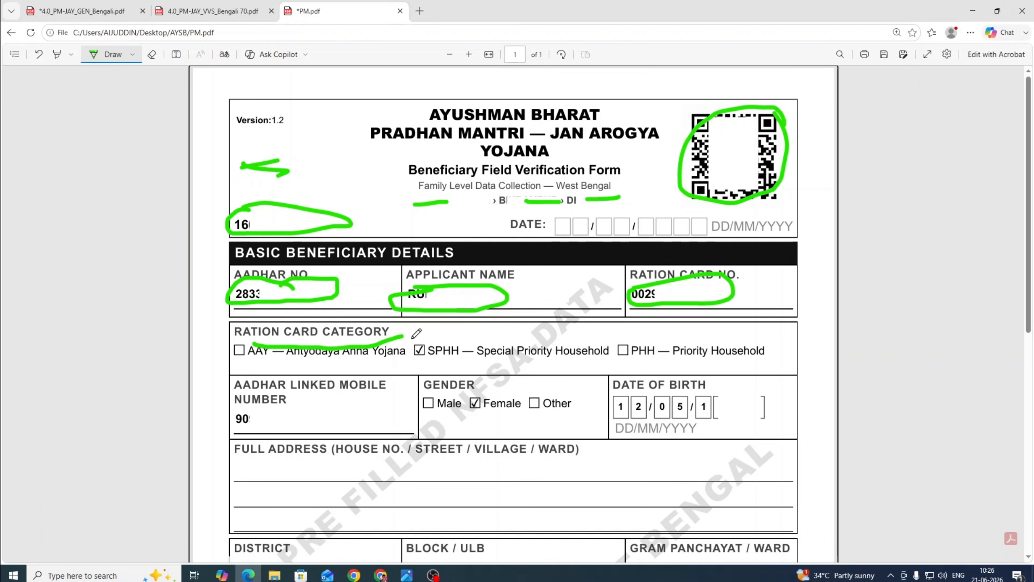
drag(666, 301, 745, 288)
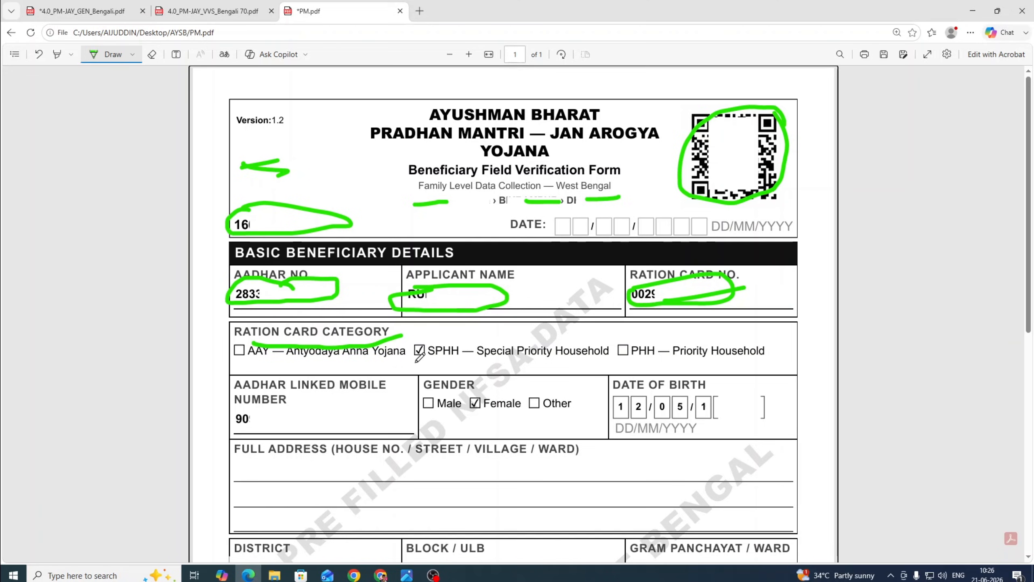
drag(410, 362, 702, 359)
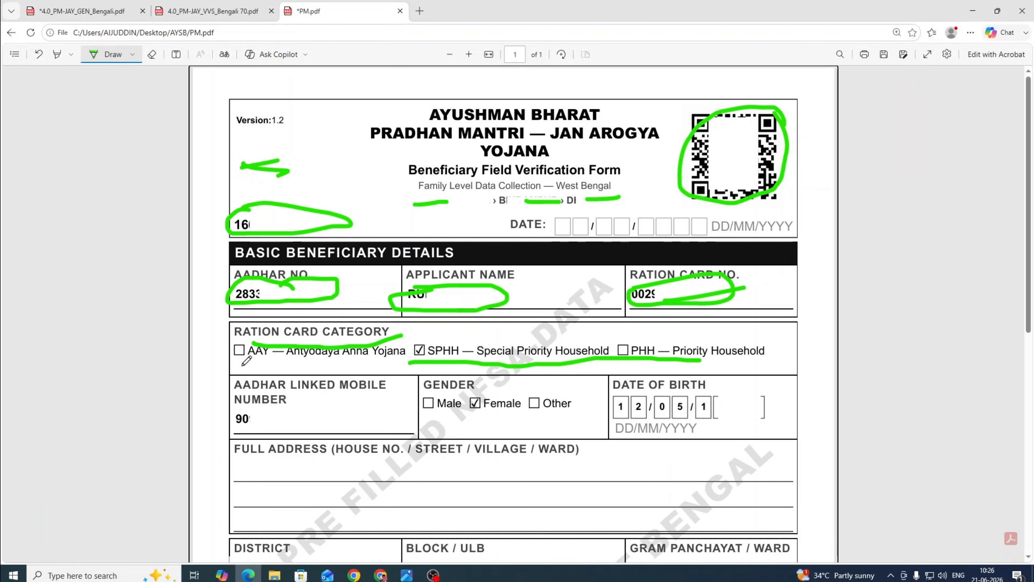
drag(242, 364, 272, 363)
drag(618, 350, 634, 344)
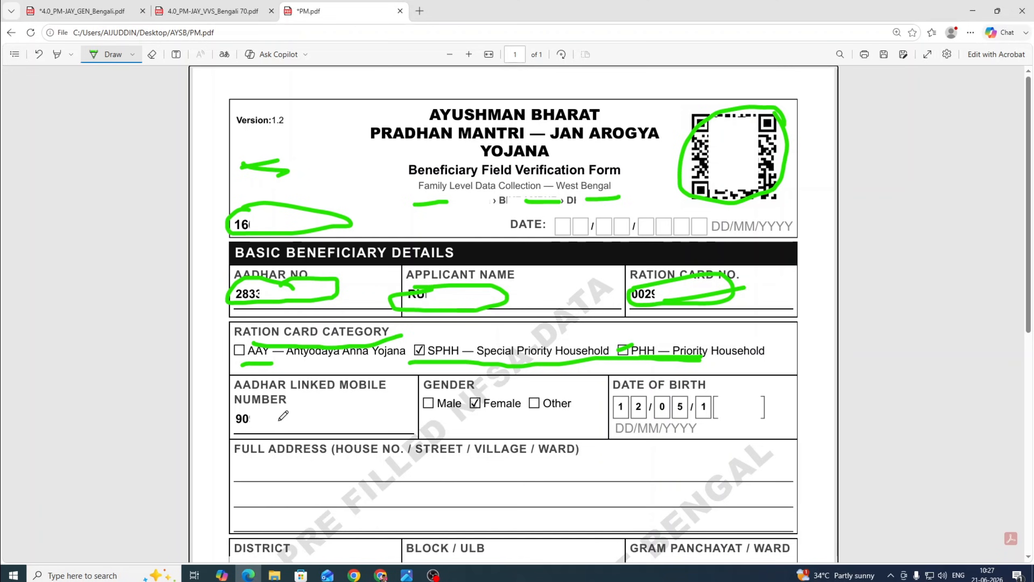
drag(262, 417, 341, 423)
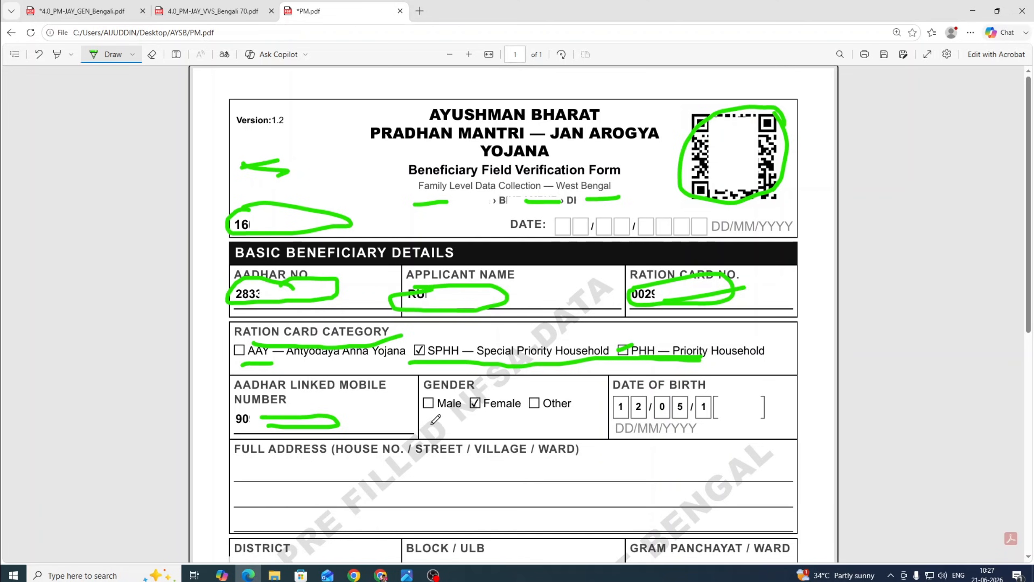
drag(431, 424, 526, 424)
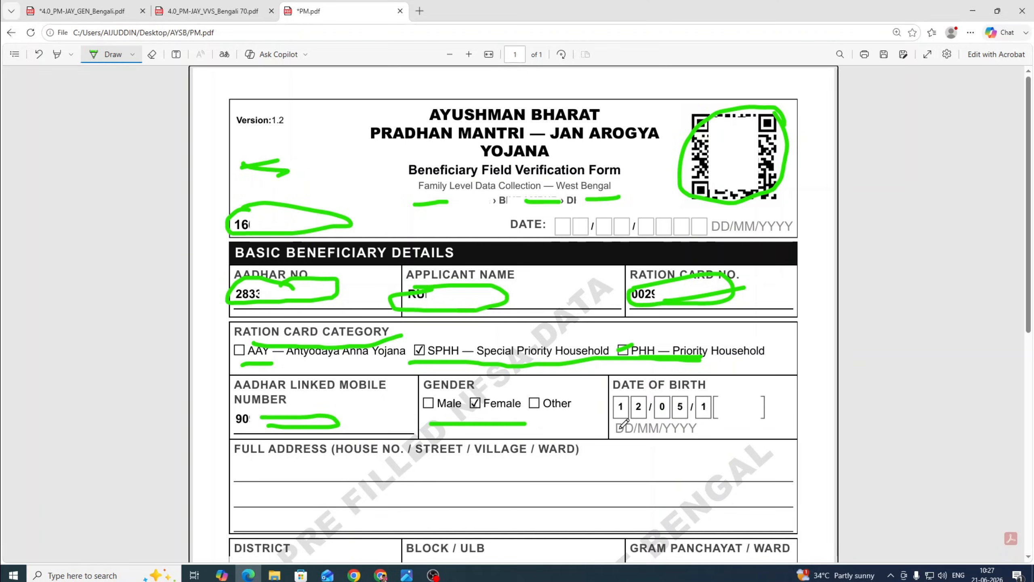
Underline both address lines and the District, Block / ULB and Gram Panchayat / Ward fields in green.
drag(718, 430, 774, 423)
scroll(339, 325, down, 4)
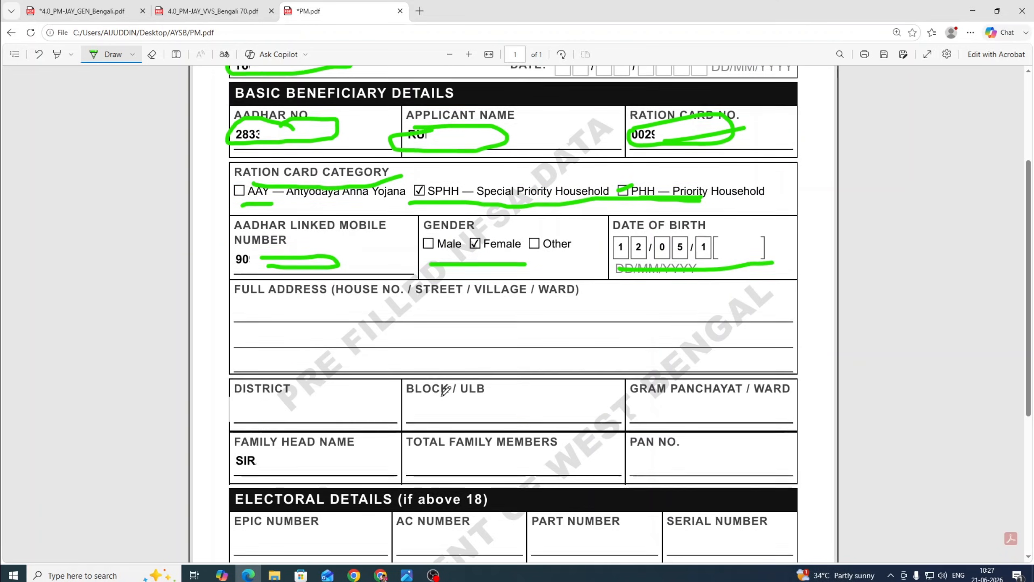
drag(257, 306, 574, 305)
drag(303, 335, 399, 335)
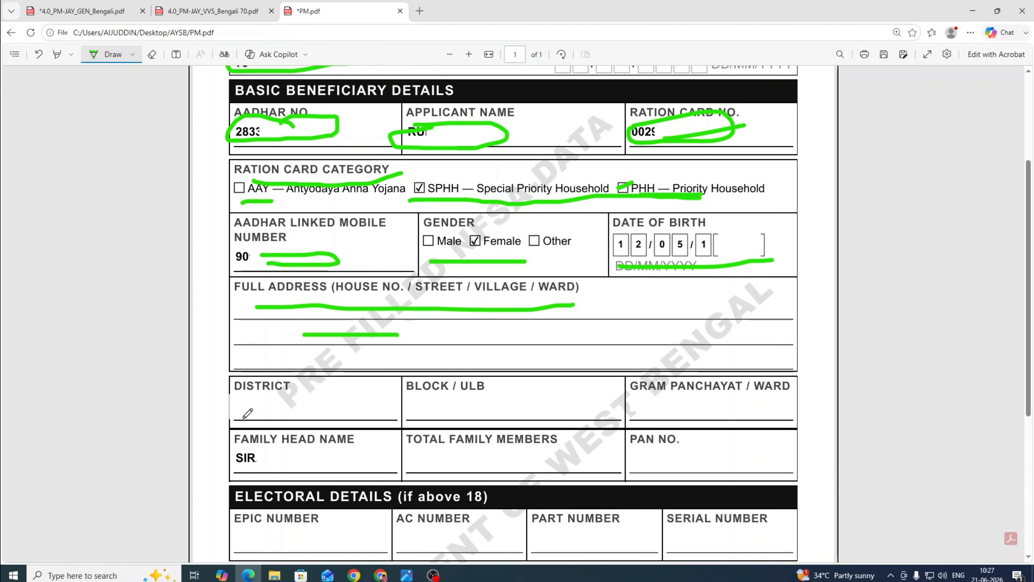
drag(244, 407, 285, 405)
drag(431, 409, 500, 403)
drag(644, 406, 729, 400)
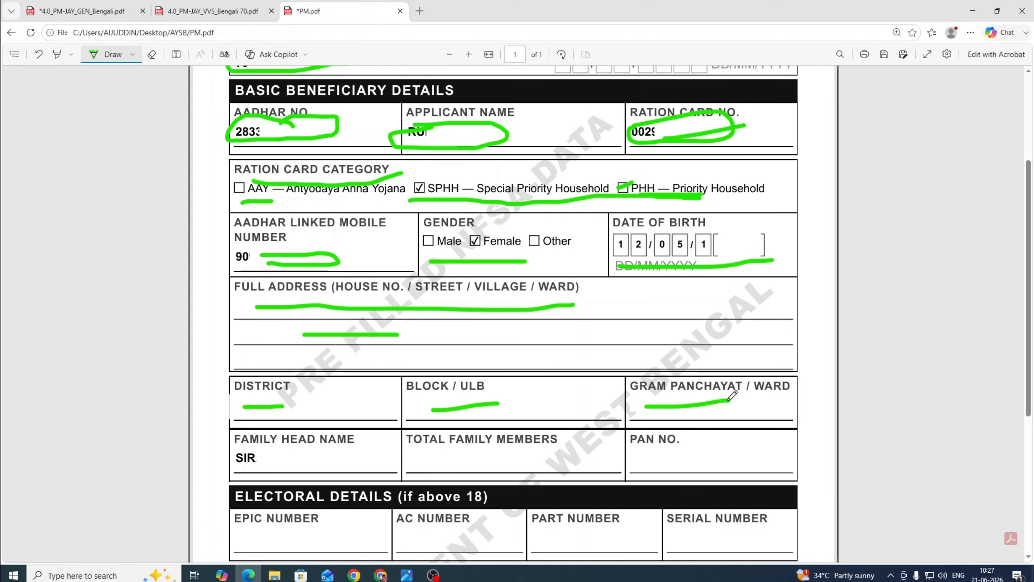
Circle the PAN NO. entry and underline the Total Family Members and family fields.
mouse_move(699, 441)
mouse_down()
mouse_move(764, 450)
mouse_move(706, 435)
mouse_move(721, 436)
mouse_up()
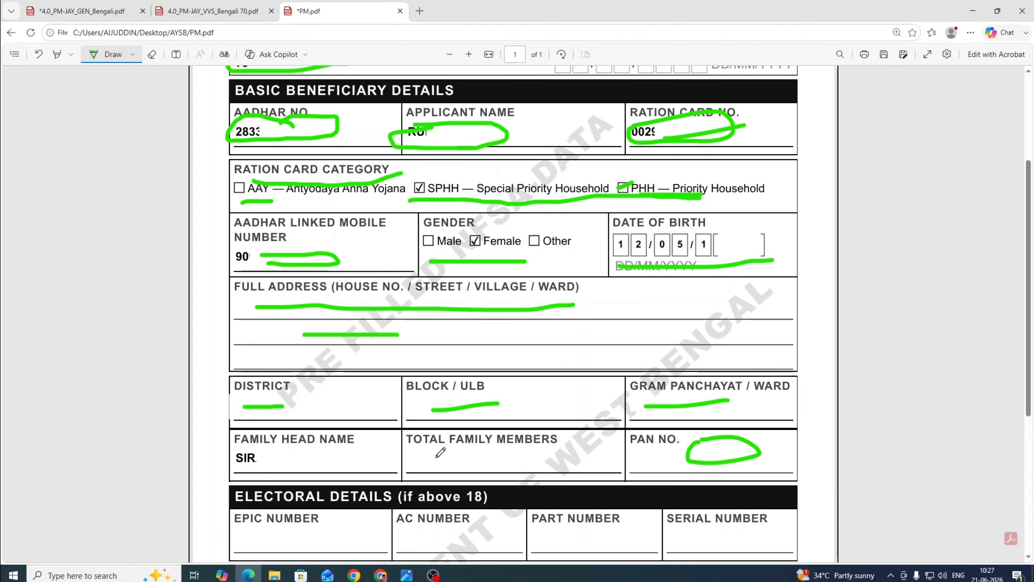
drag(423, 459, 514, 459)
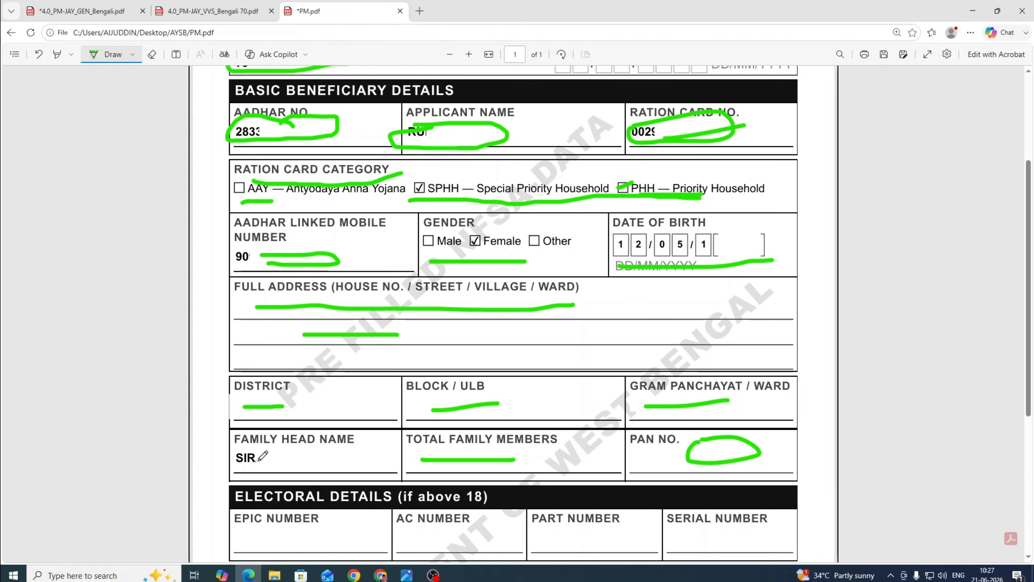
drag(274, 461, 320, 460)
Underline the AC, Part and Serial Number electoral fields, then the SS URN digit boxes.
scroll(329, 409, down, 2)
scroll(329, 409, down, 3)
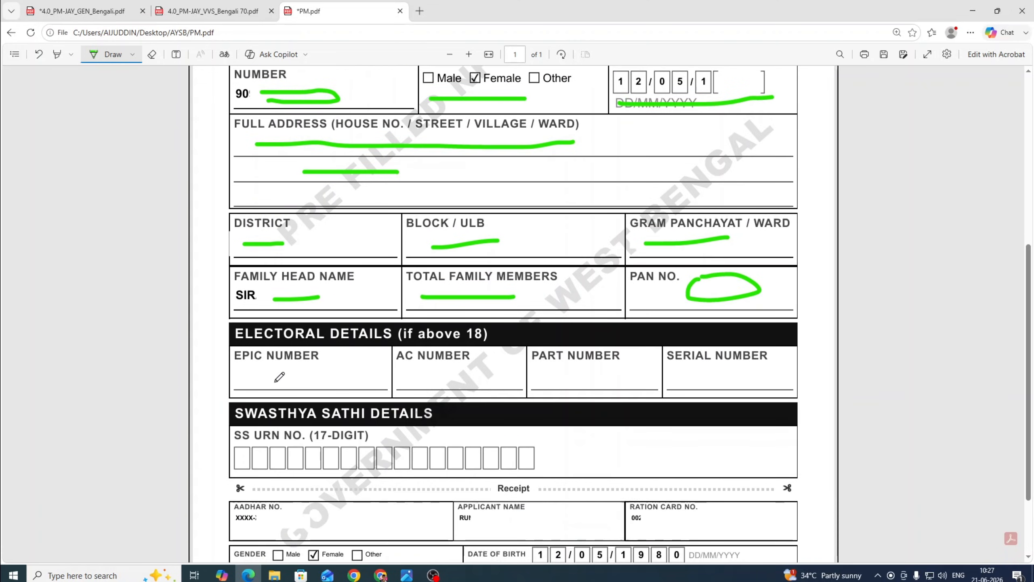
drag(255, 378, 316, 376)
drag(407, 372, 485, 372)
drag(567, 377, 612, 377)
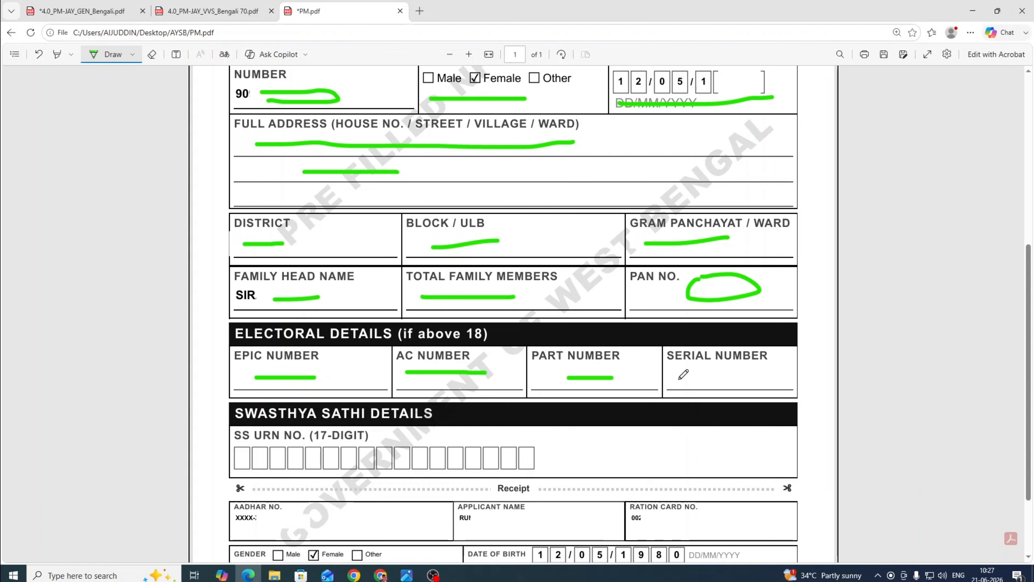
drag(678, 379, 794, 372)
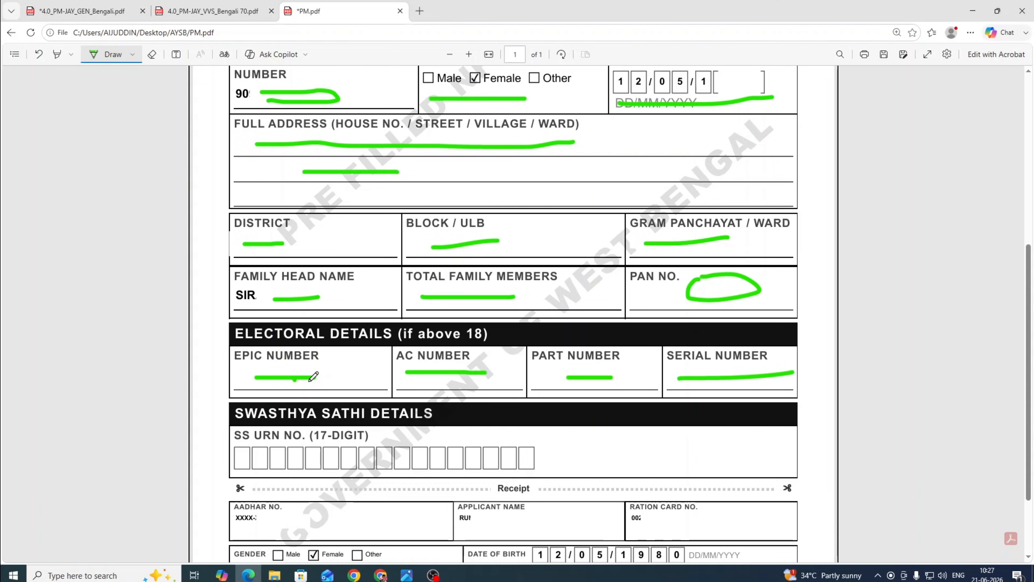
drag(295, 380, 703, 382)
scroll(708, 377, down, 2)
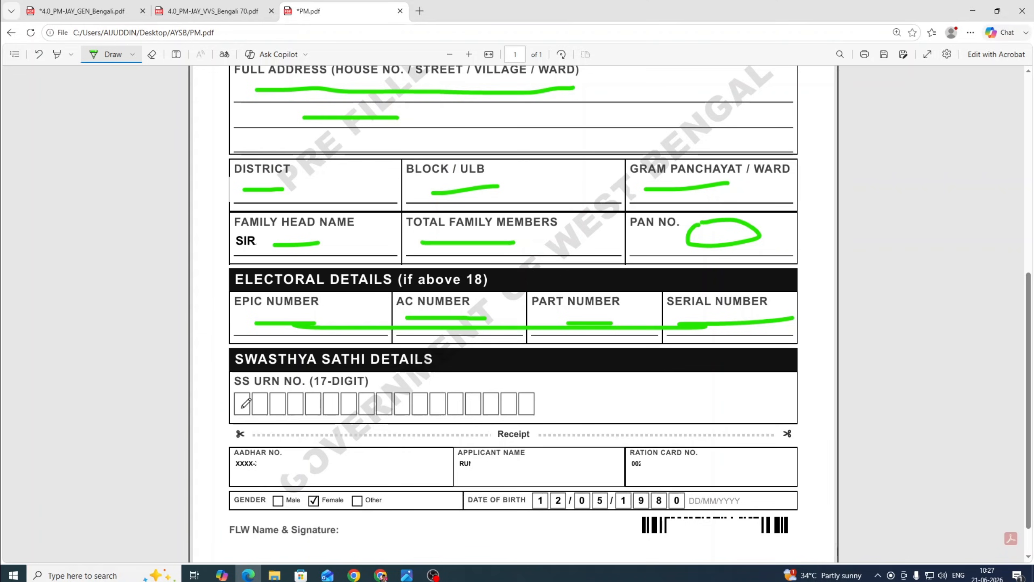
drag(240, 407, 471, 410)
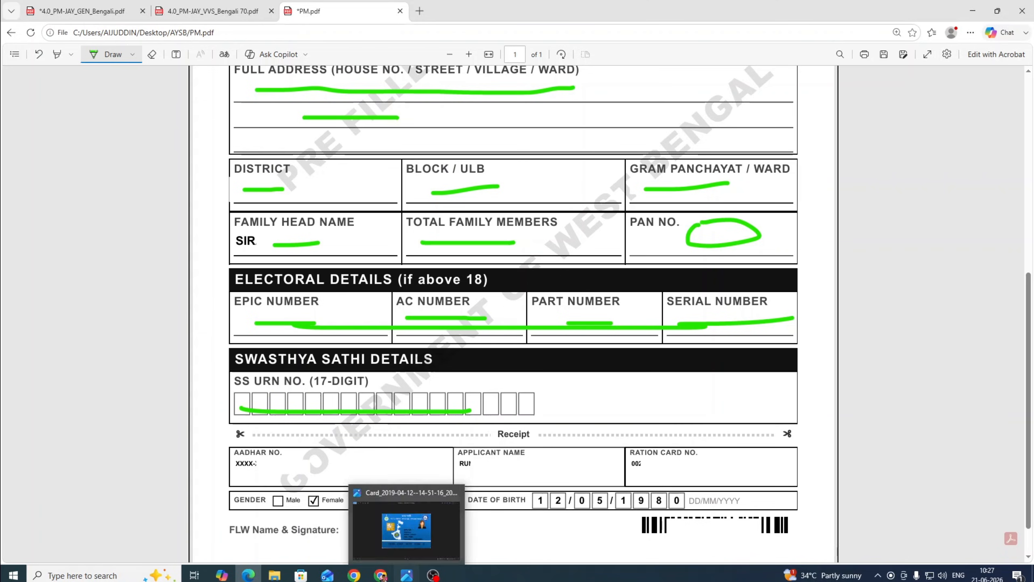
Show the Swasthya Sathi card image in Photos briefly, then hide it to return to the form.
click(406, 574)
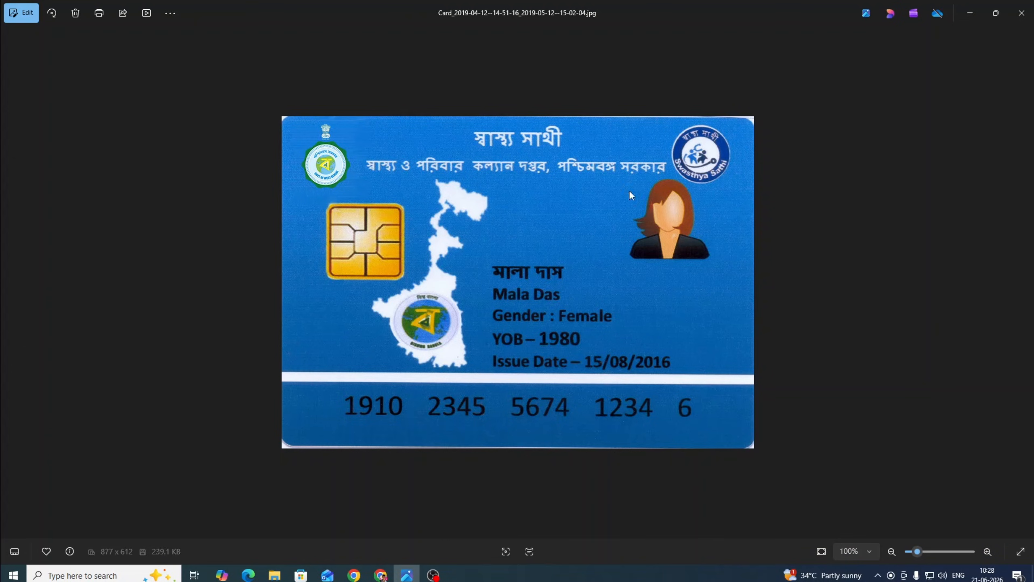
click(970, 13)
Enclose the Receipt in green, underlining its FLW signature, Aadhaar, applicant name and ration card number.
scroll(581, 404, down, 1)
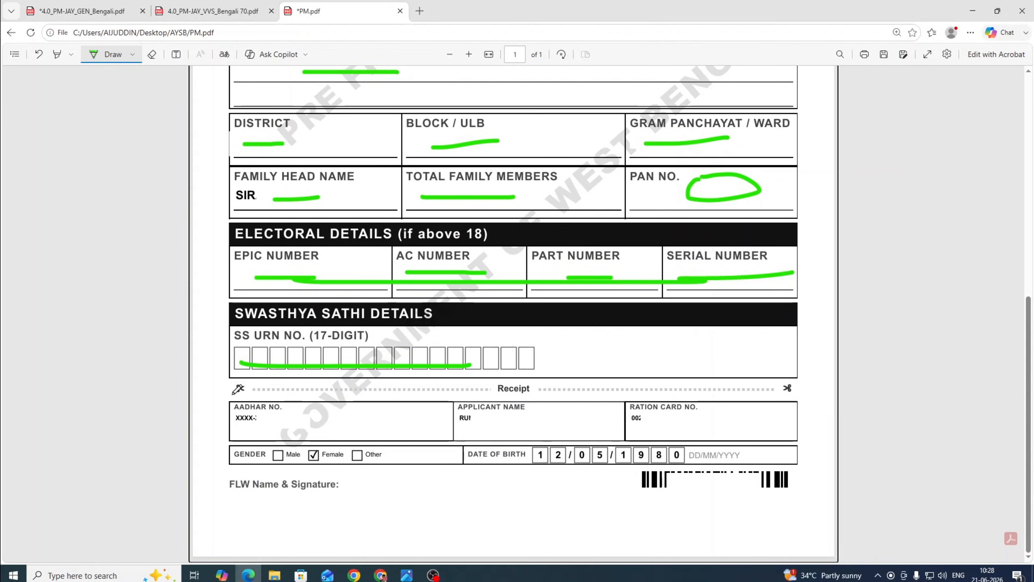
drag(232, 394, 528, 394)
mouse_move(665, 391)
mouse_down()
mouse_move(799, 385)
mouse_move(816, 465)
mouse_move(548, 522)
mouse_move(253, 517)
mouse_move(227, 429)
mouse_up()
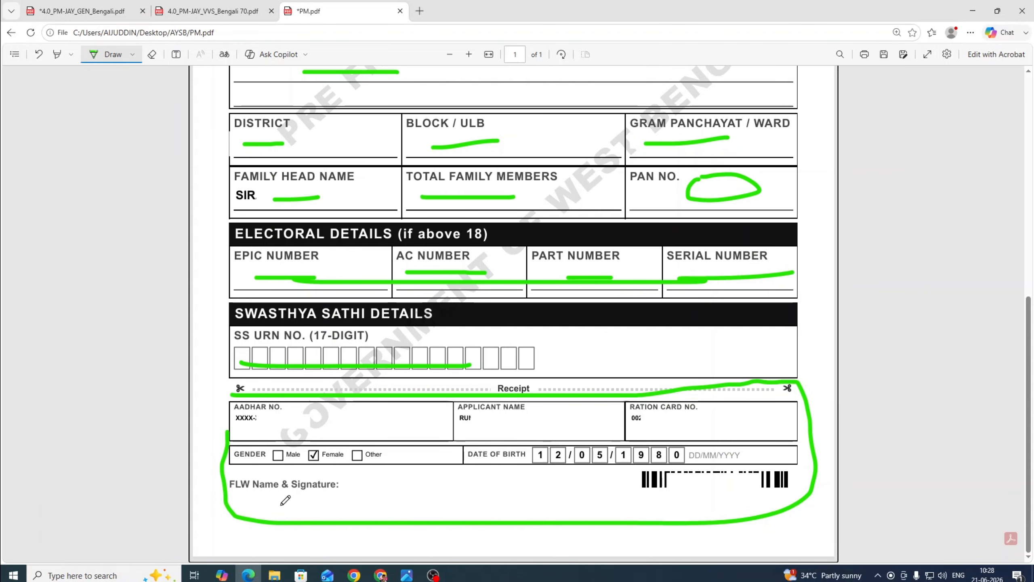
drag(261, 499, 348, 504)
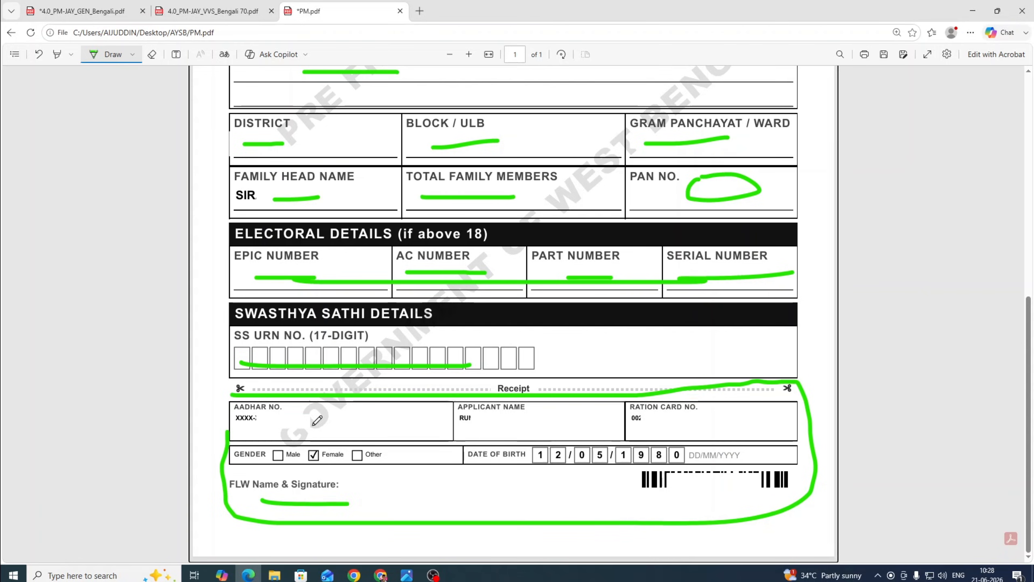
drag(242, 426, 334, 427)
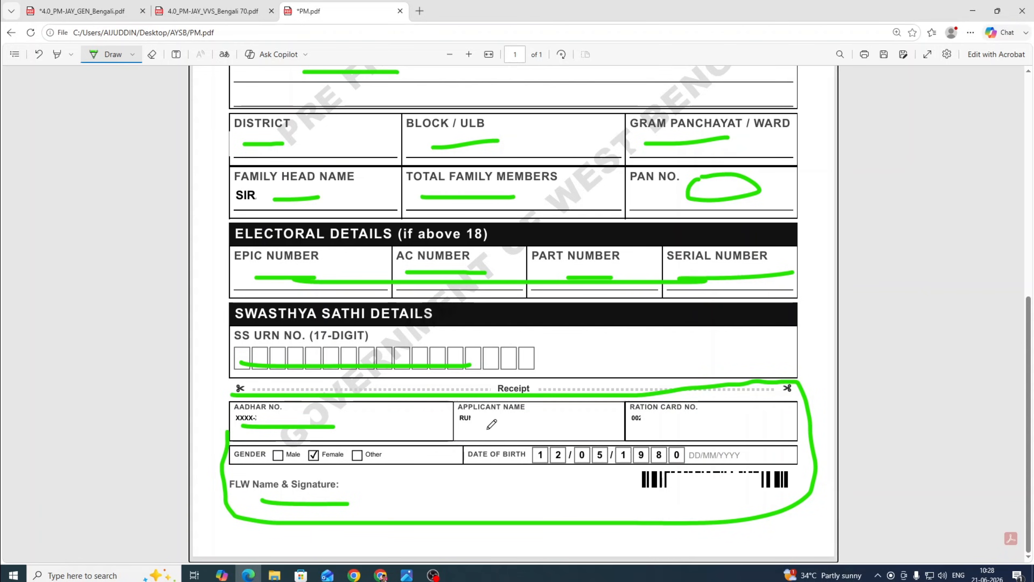
drag(485, 428, 554, 427)
drag(647, 425, 725, 425)
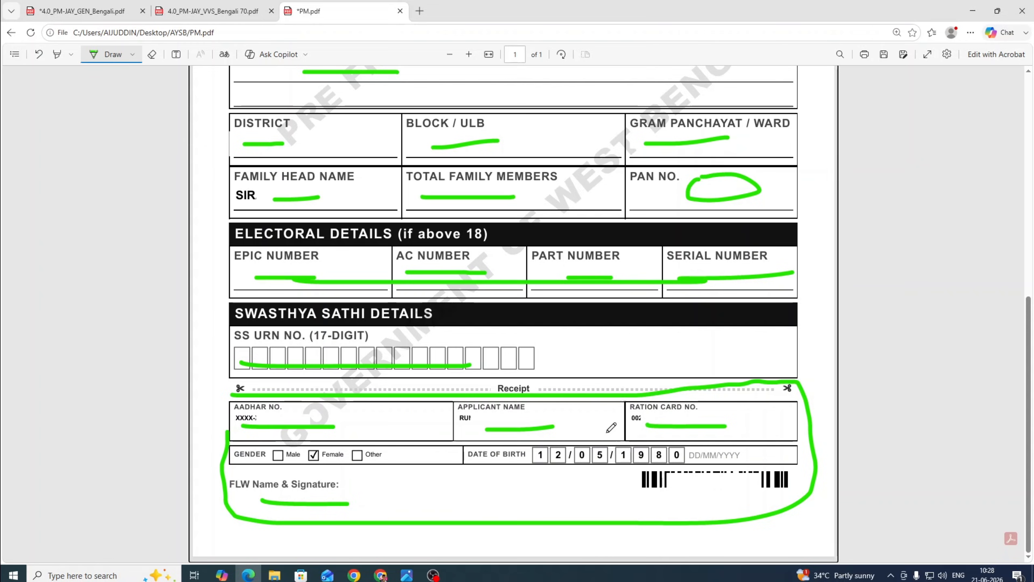
scroll(661, 319, up, 3)
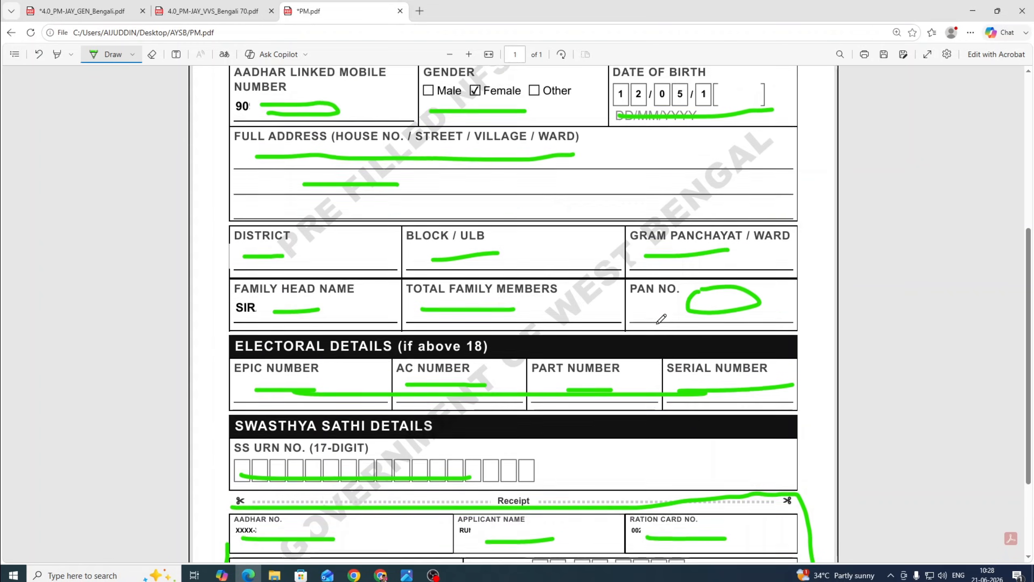
In 4.0_PM-JAY_GEN_Bengali.pdf, draw a green line down from the rural-area table header.
scroll(660, 318, up, 1)
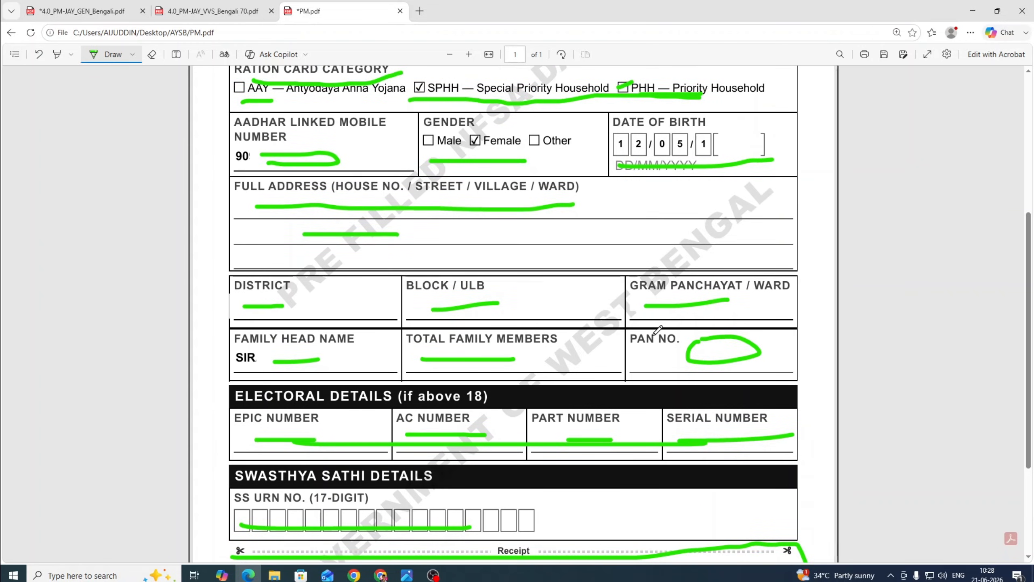
click(99, 5)
scroll(493, 386, down, 10)
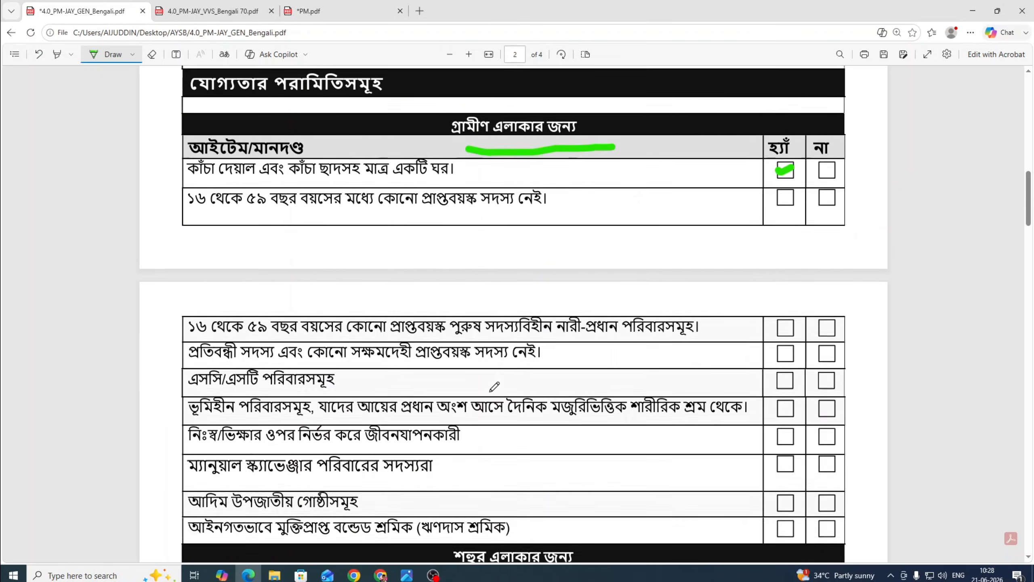
scroll(494, 386, down, 18)
scroll(496, 367, up, 10)
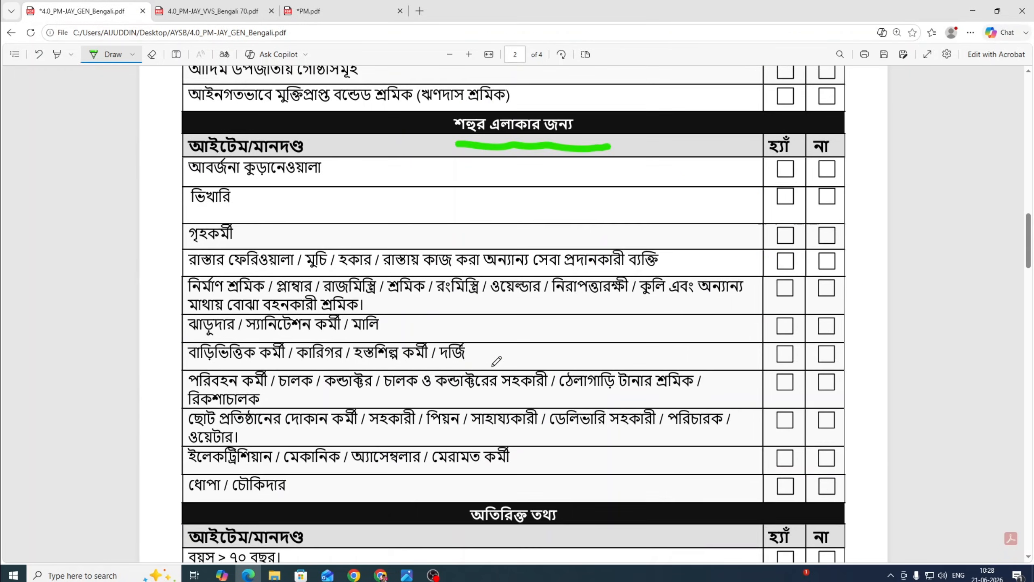
scroll(496, 360, up, 5)
scroll(521, 348, up, 3)
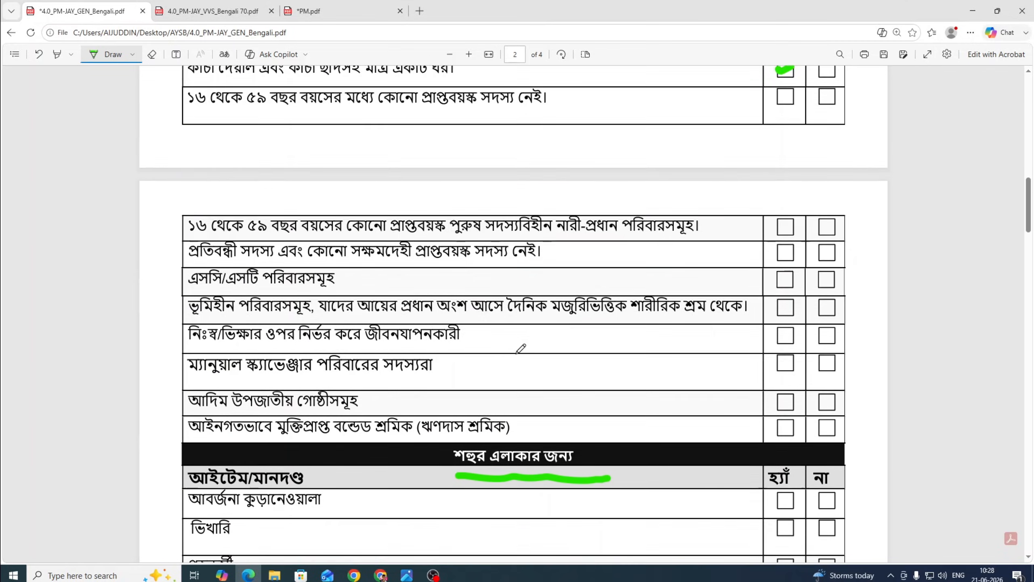
scroll(521, 349, up, 1)
scroll(607, 200, up, 1)
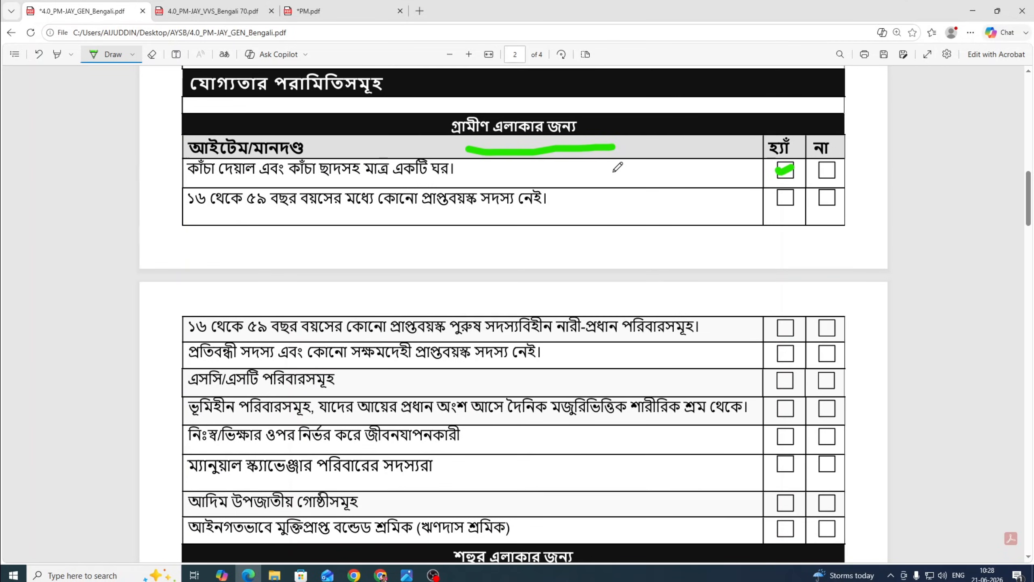
drag(617, 134, 639, 269)
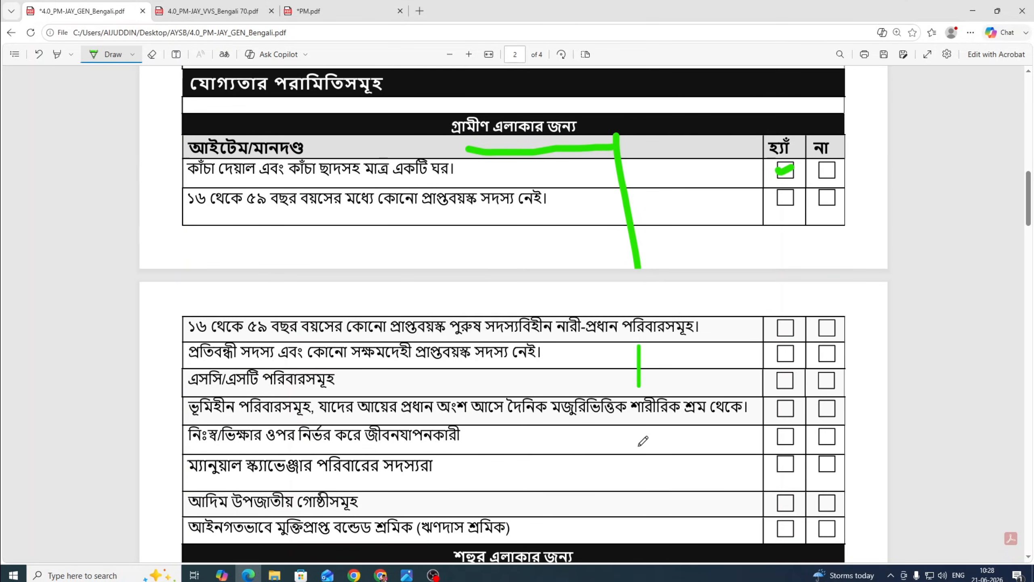
Return to PM.pdf and scroll back to its first page.
click(302, 10)
scroll(598, 389, down, 4)
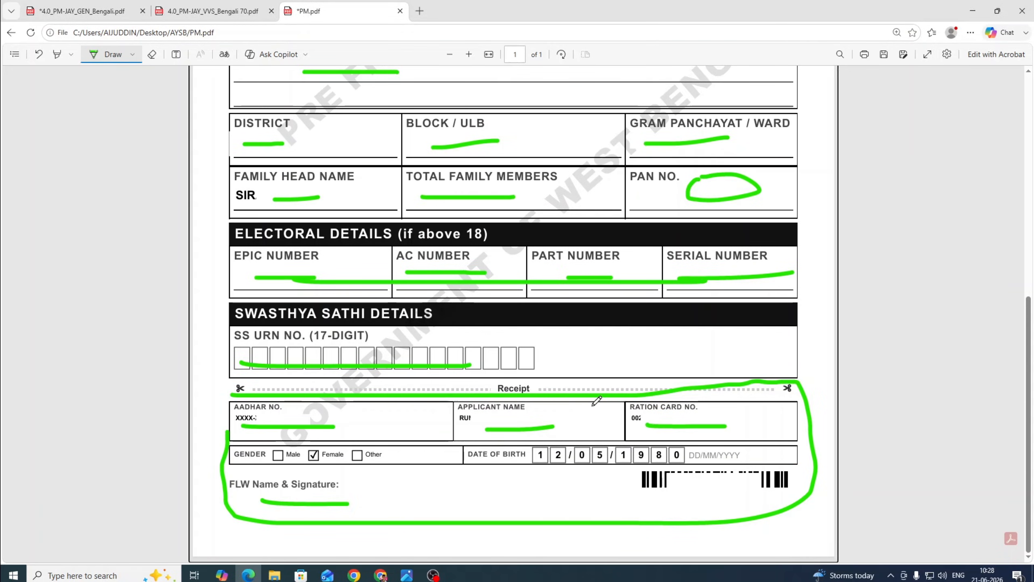
scroll(599, 397, up, 5)
scroll(605, 408, up, 3)
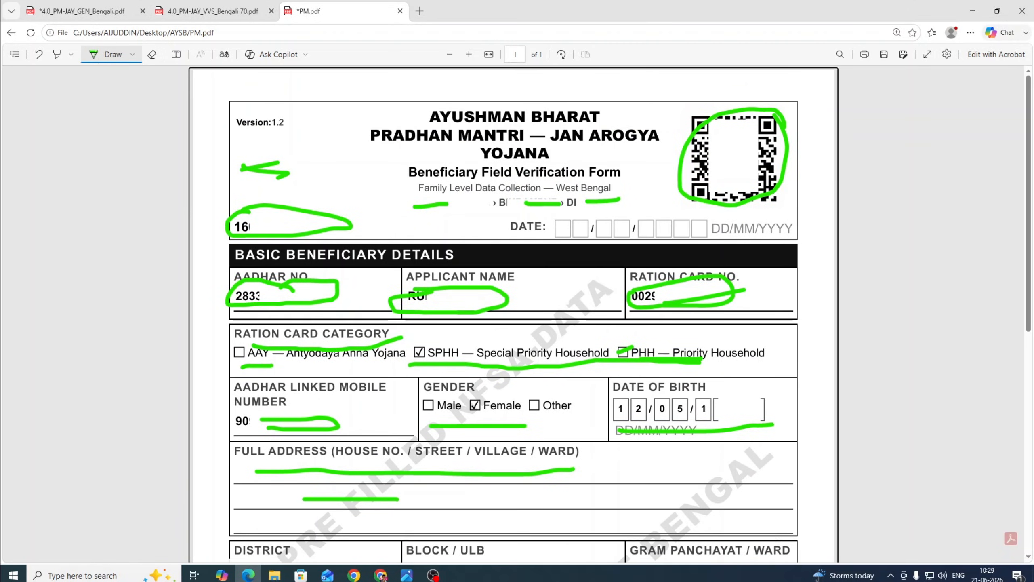
On the Swasthya Sathi site, open Find Your Name and submit the mobile number.
click(380, 574)
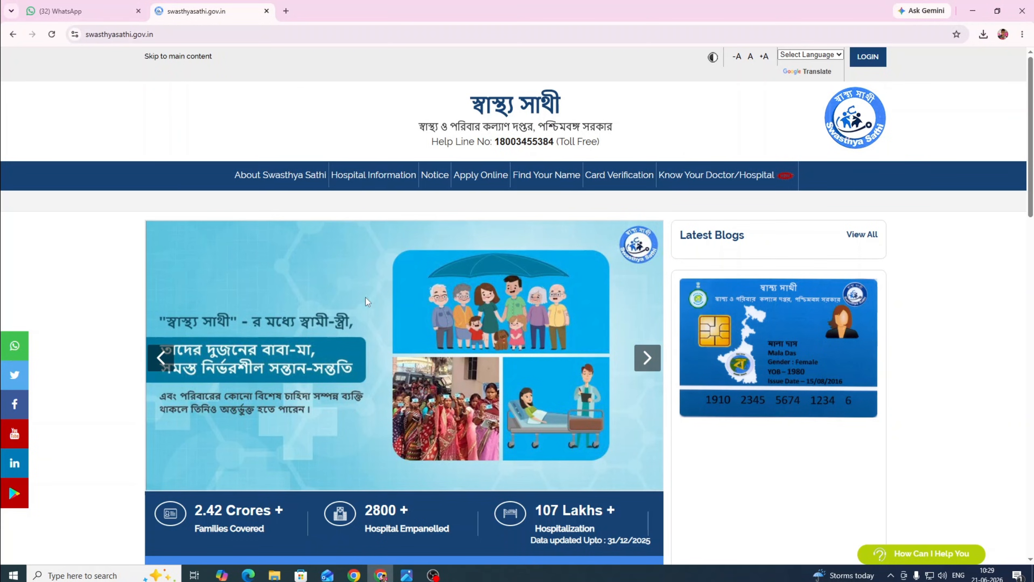
click(558, 182)
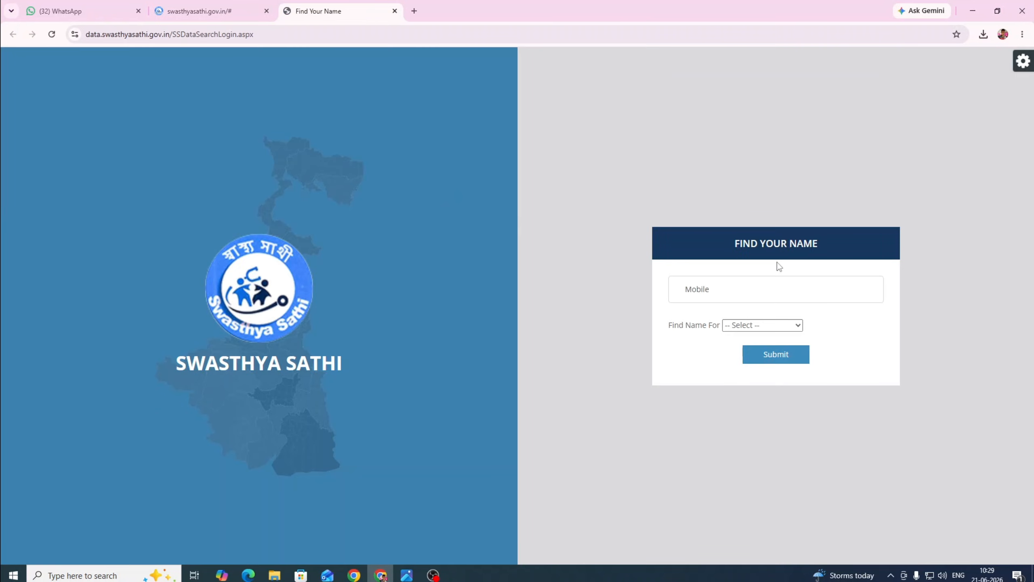
click(732, 288)
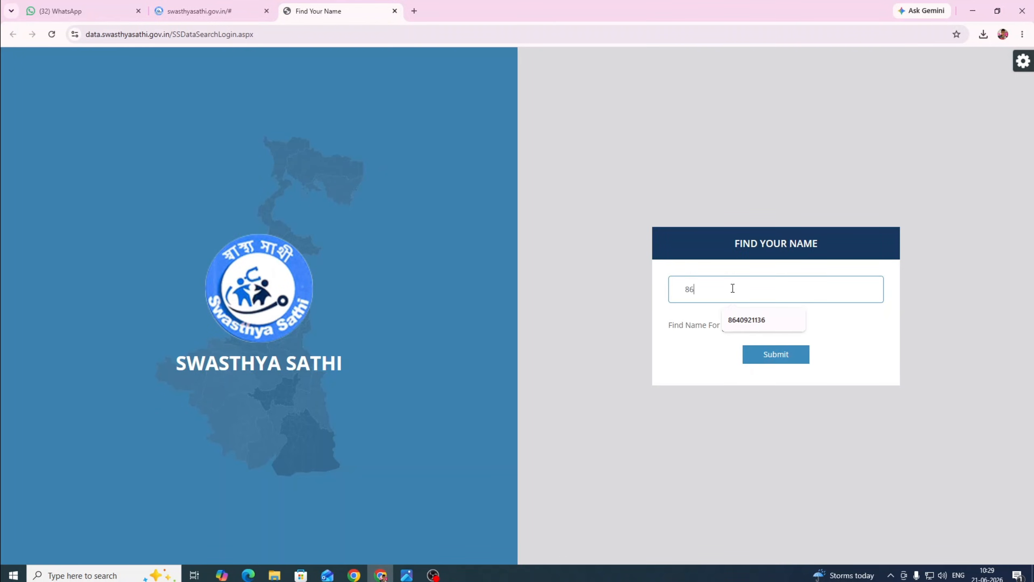
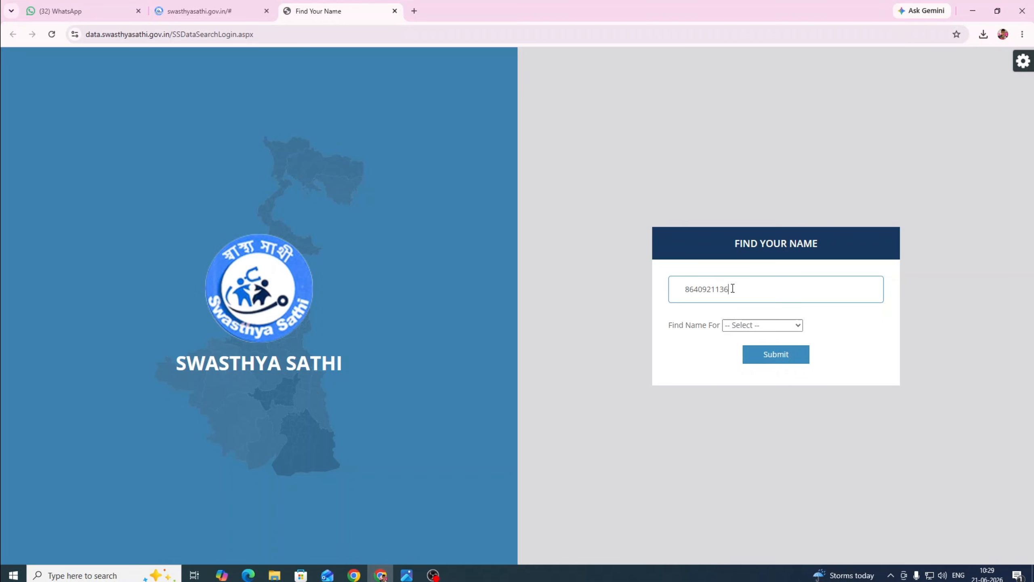
click(776, 354)
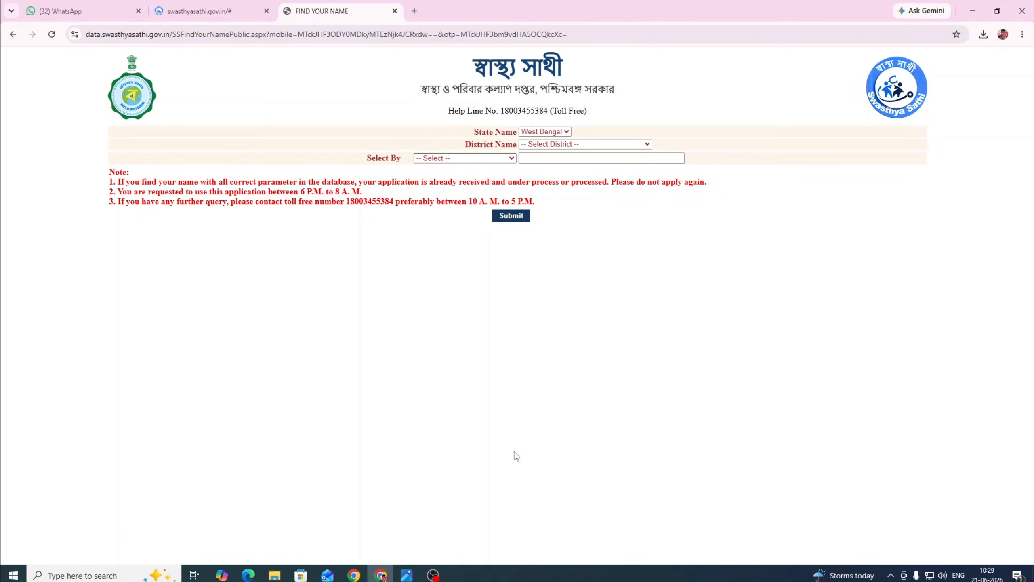
Set the search to NADIA, Aadhaar No, Block, Nakashipara, BETHUADAHARI-II and CHICHURIA.
click(538, 146)
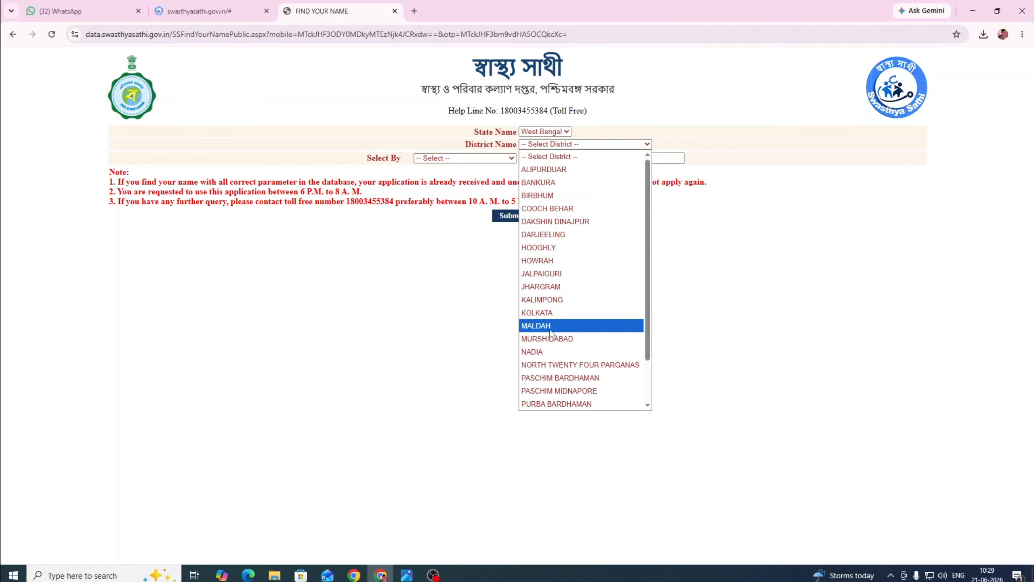
click(533, 351)
click(458, 159)
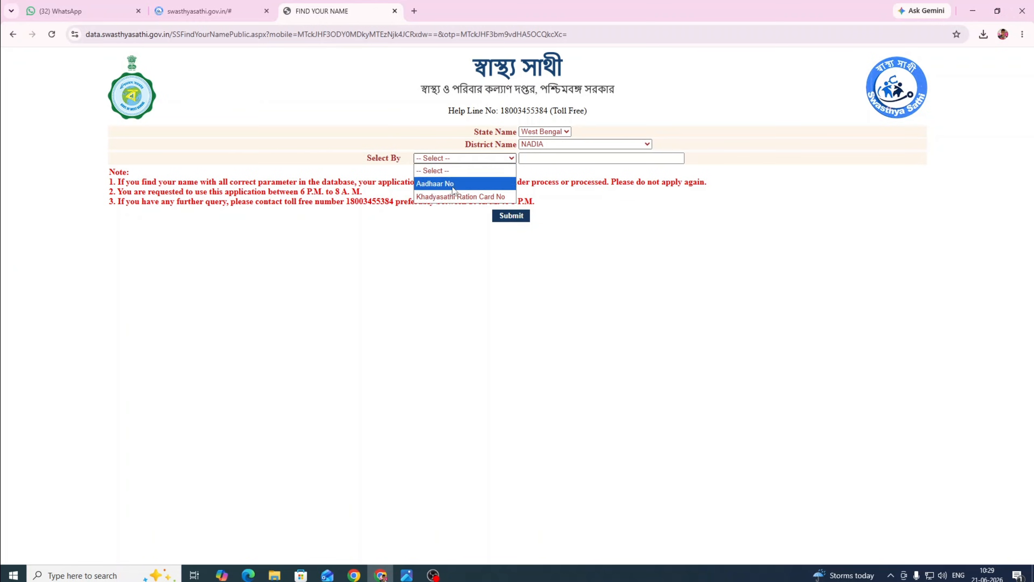
click(452, 186)
click(547, 157)
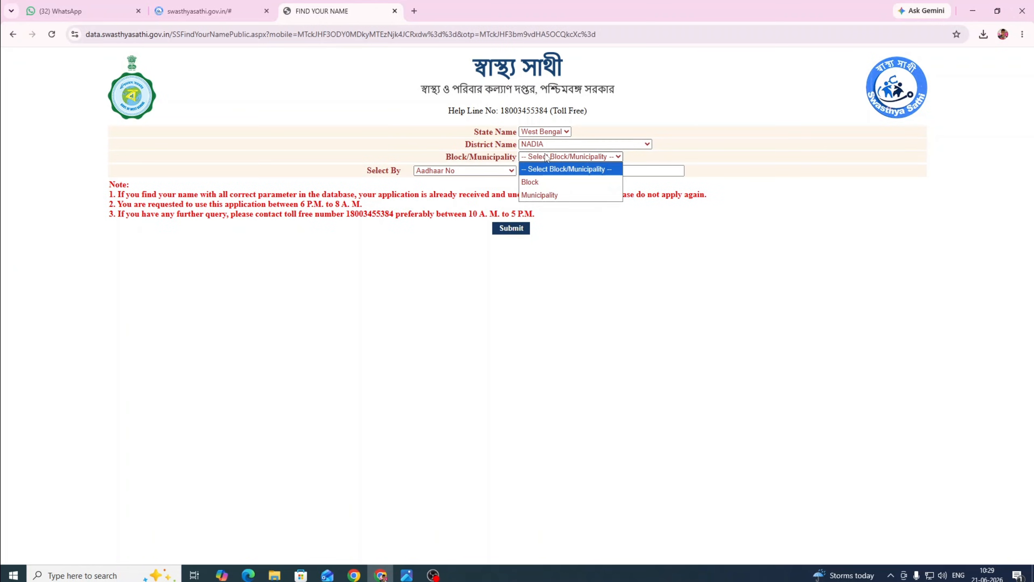
click(547, 182)
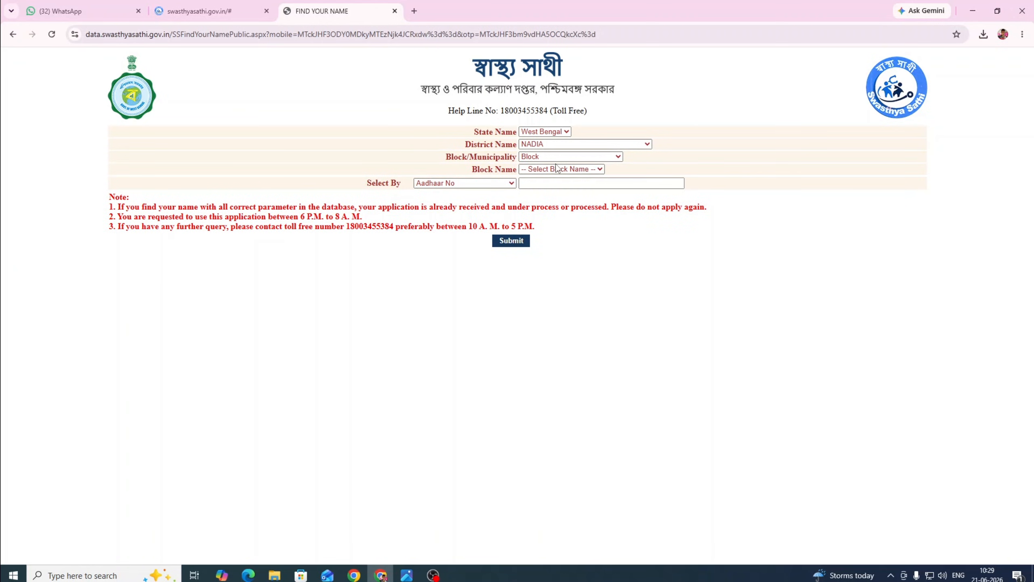
click(557, 169)
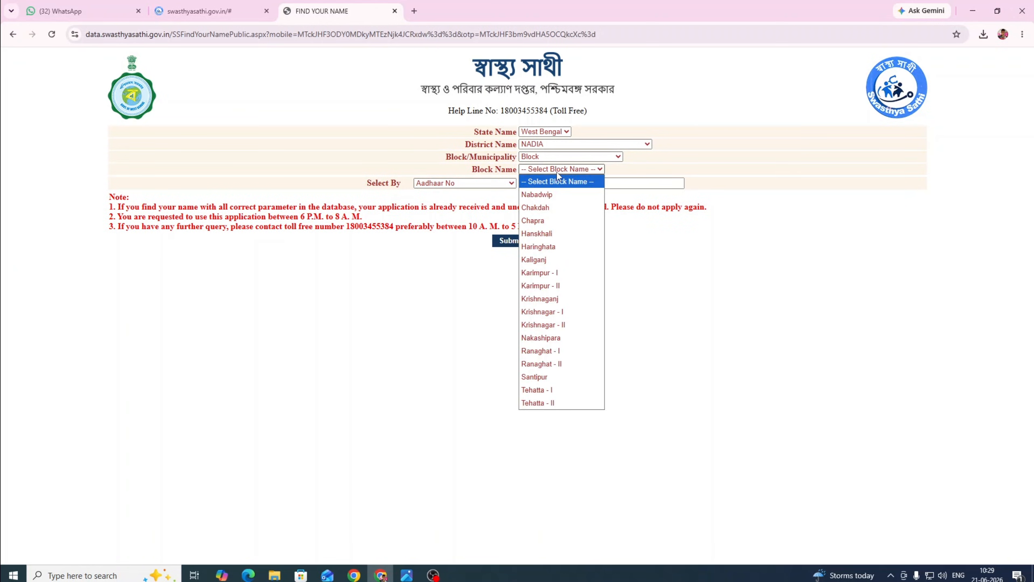
click(581, 343)
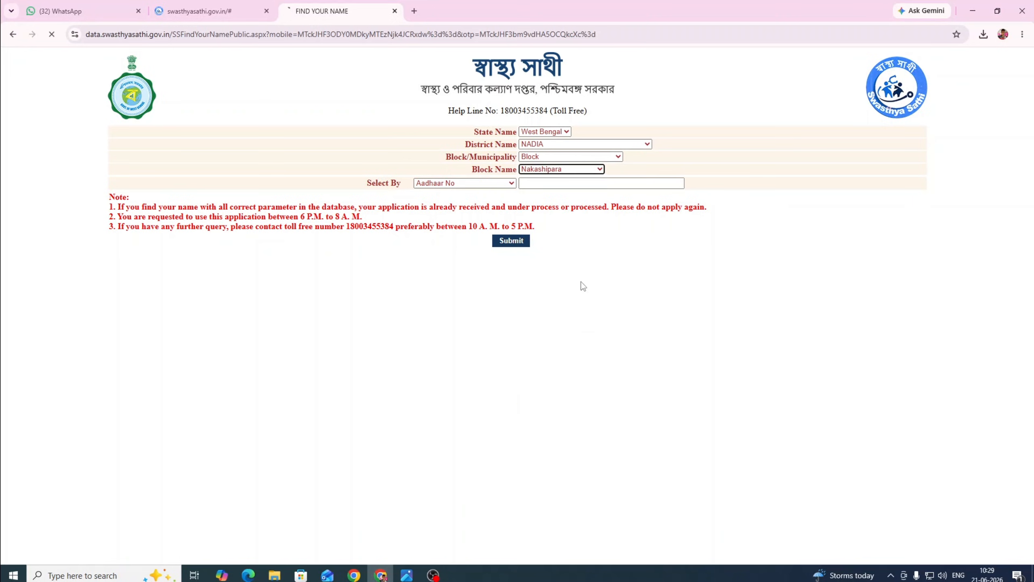
click(551, 182)
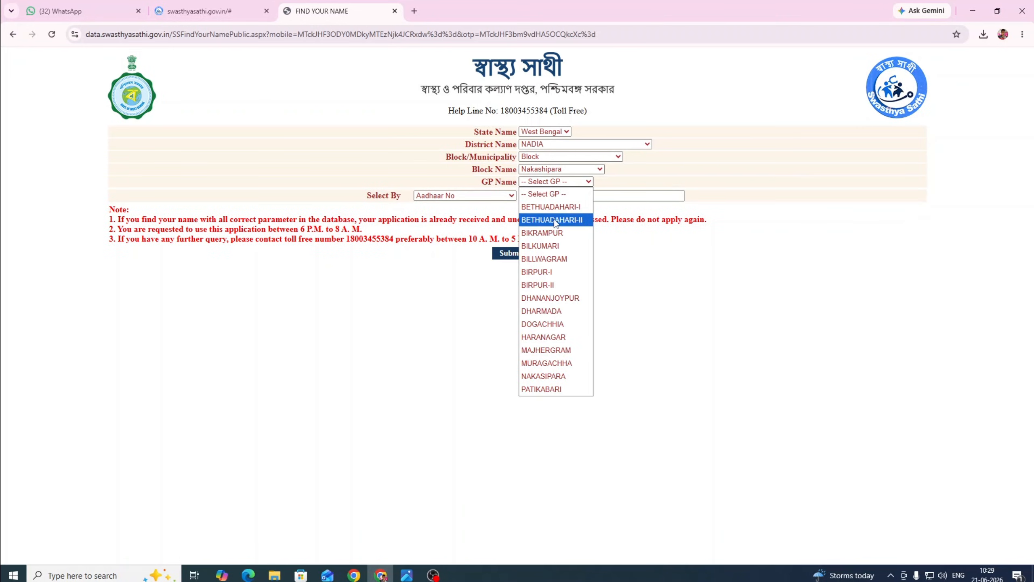
click(554, 220)
click(545, 194)
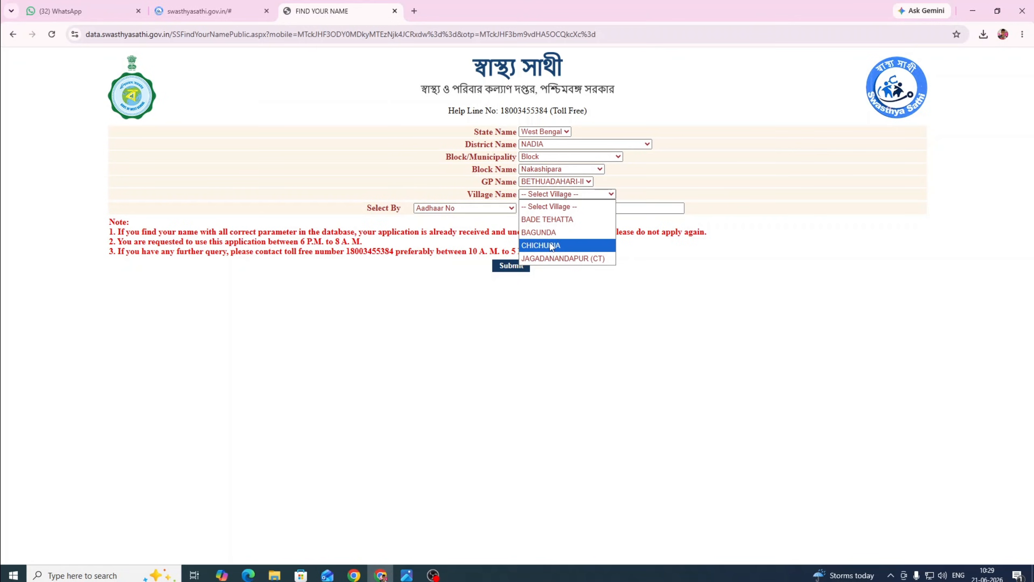
click(552, 245)
Fill in the saved Aadhaar number, list the family members, then go back.
click(536, 210)
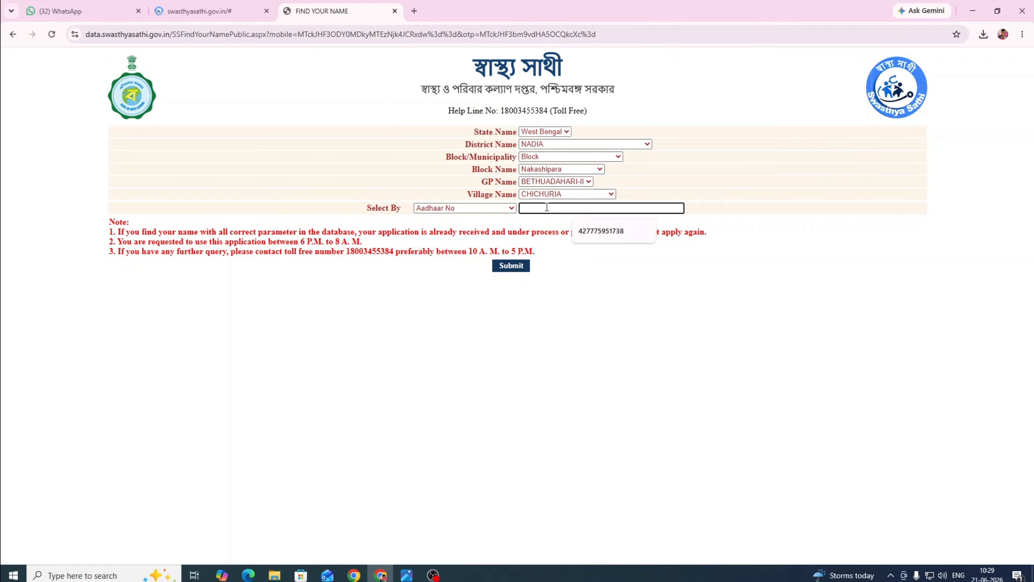
click(600, 231)
click(513, 265)
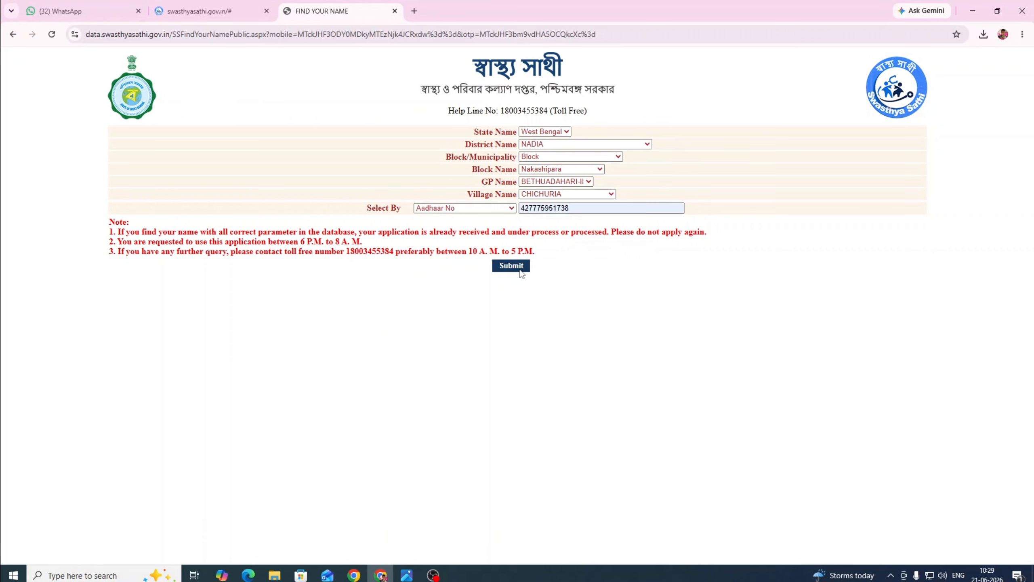
click(14, 37)
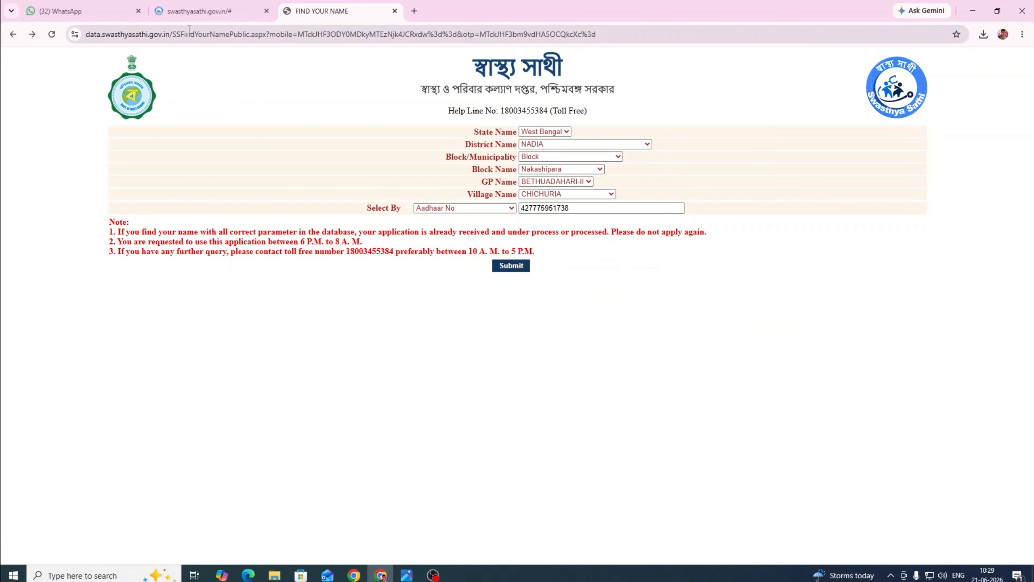
Back in PM.pdf, underline the SS URN number boxes in green.
mouse_move(380, 575)
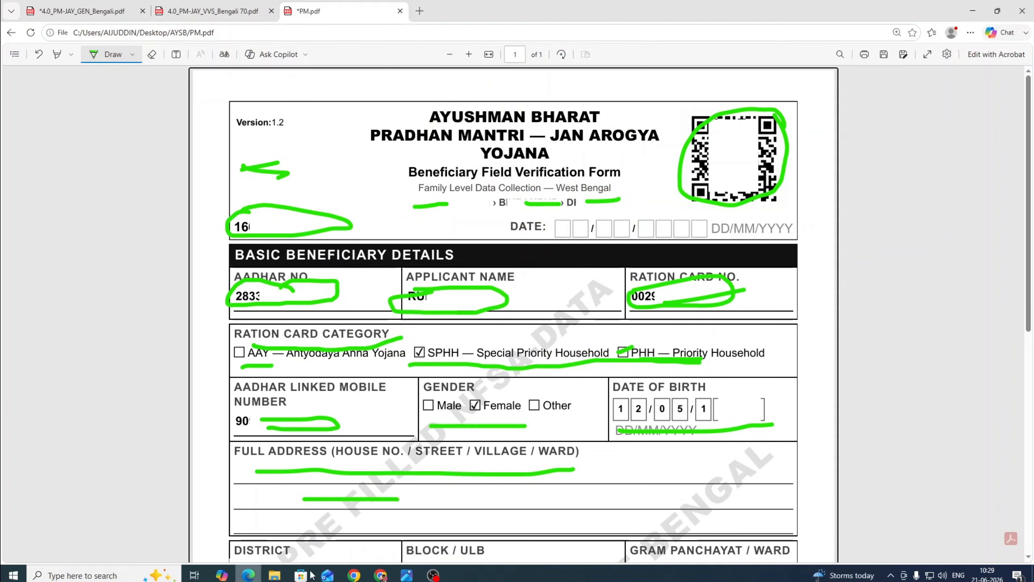
click(248, 575)
scroll(356, 488, down, 10)
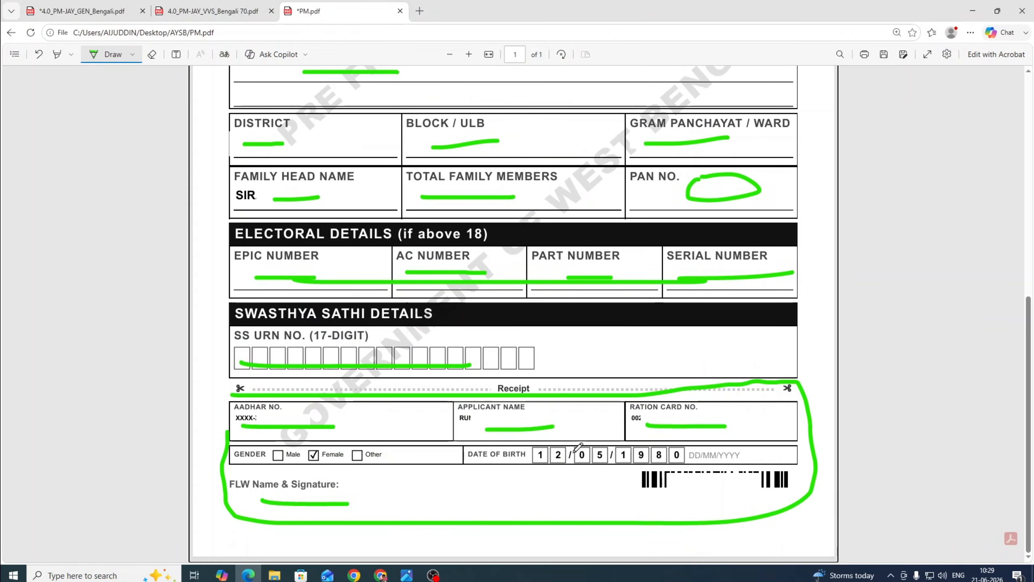
drag(257, 338, 580, 372)
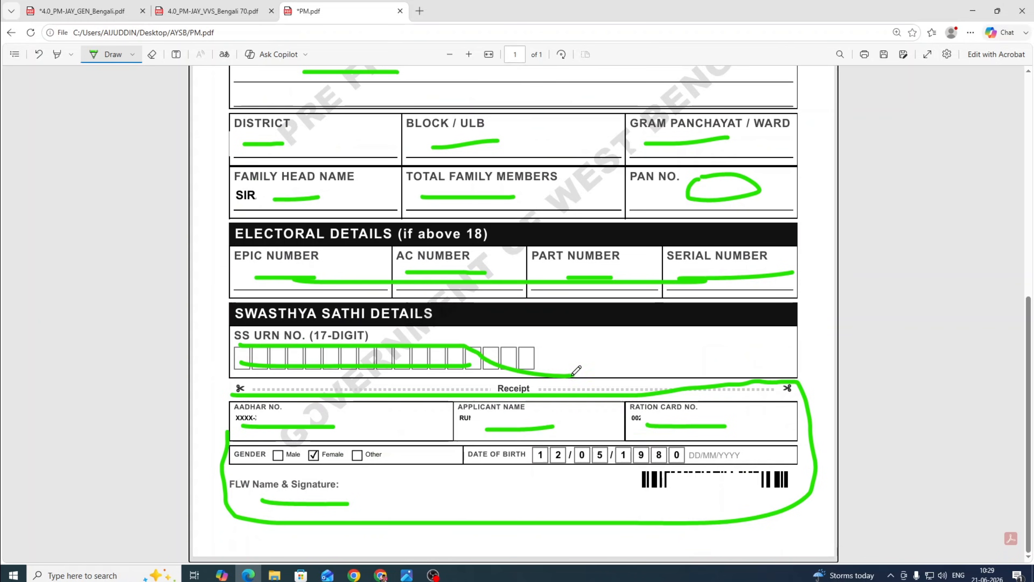
scroll(586, 414, up, 10)
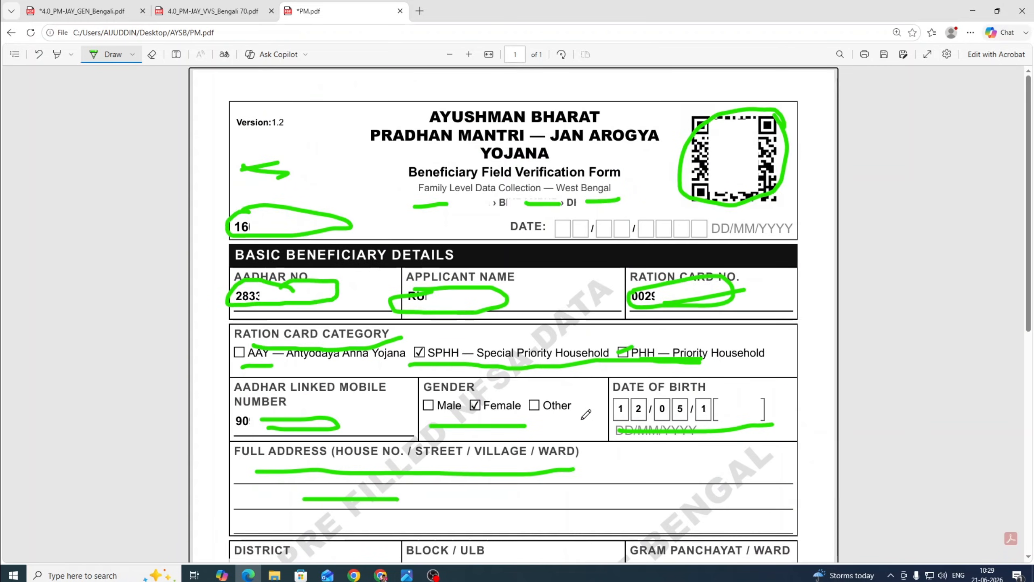